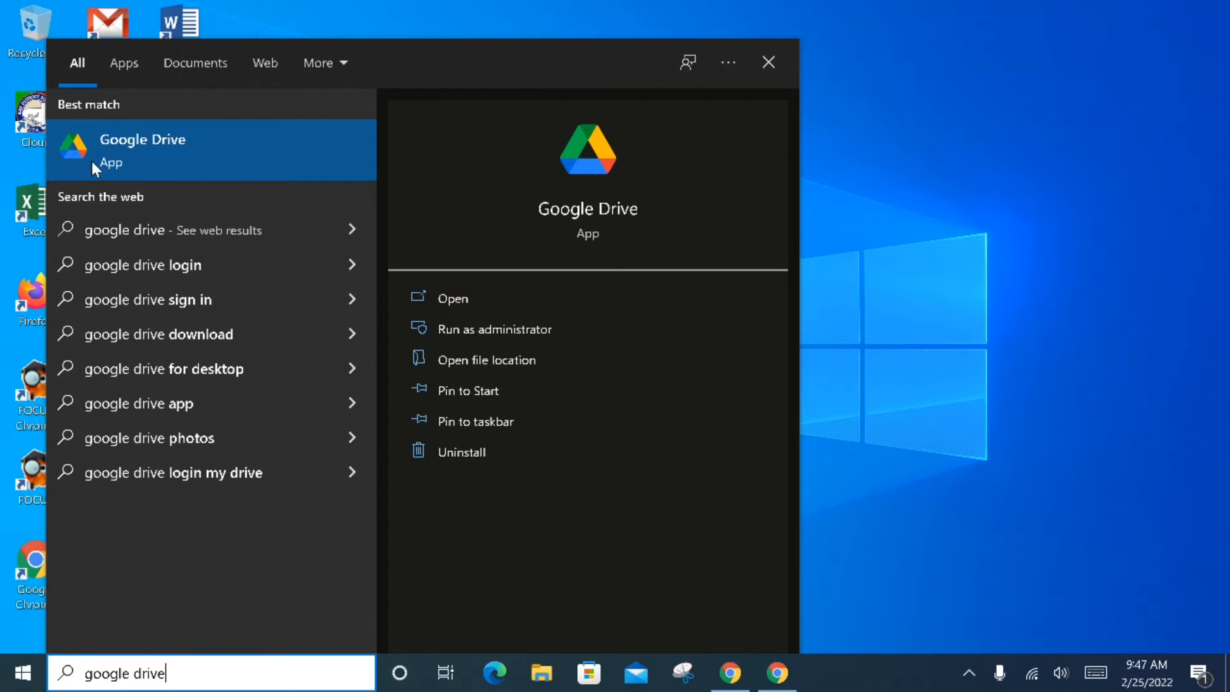
- Launch the Google Drive desktop app, dismiss its loading notice and check its sync activity from the system tray
click(125, 154)
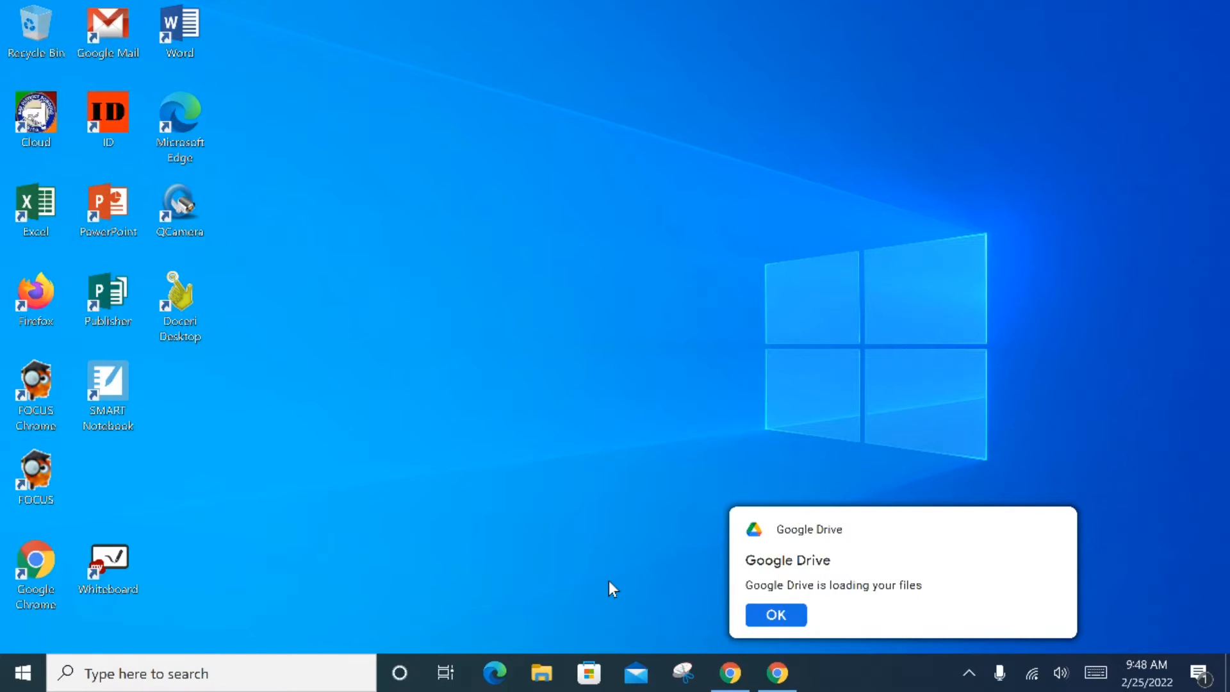
click(780, 620)
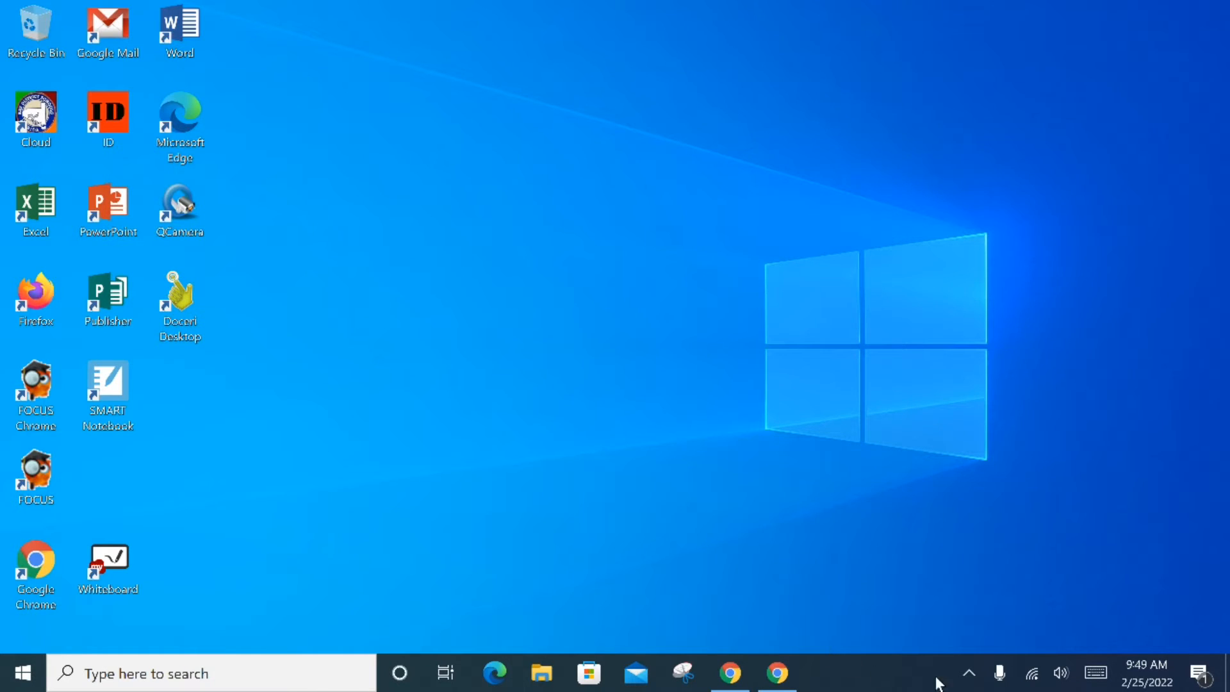
click(969, 674)
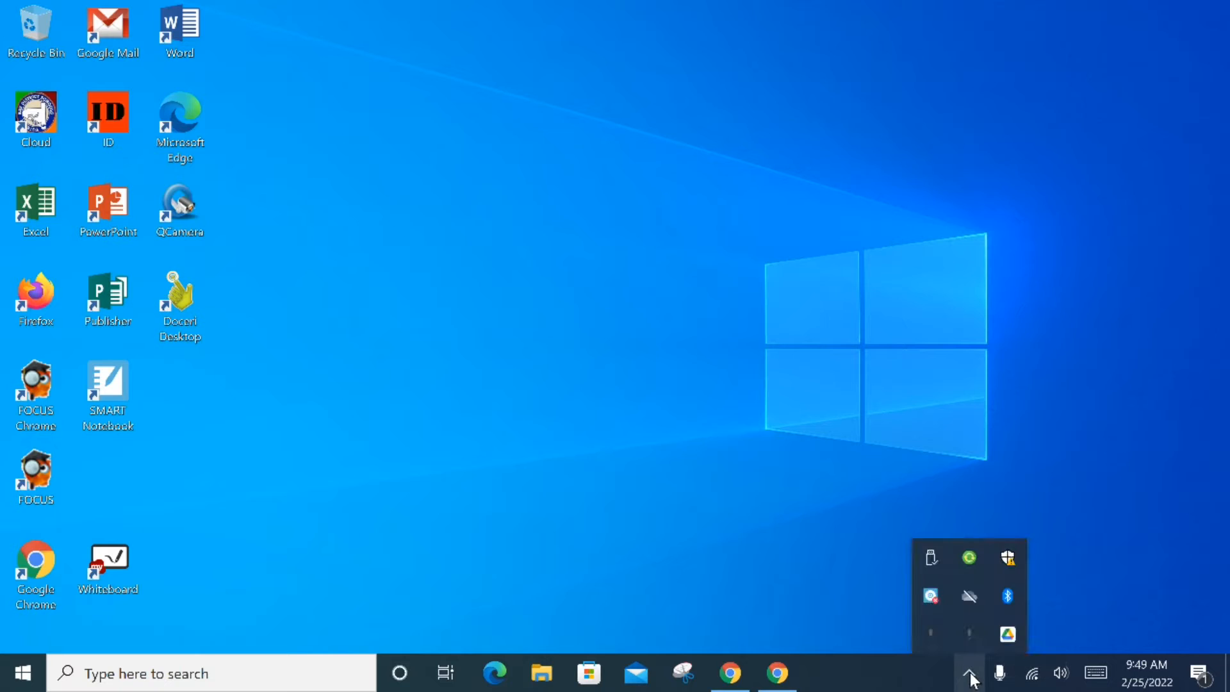
click(1009, 633)
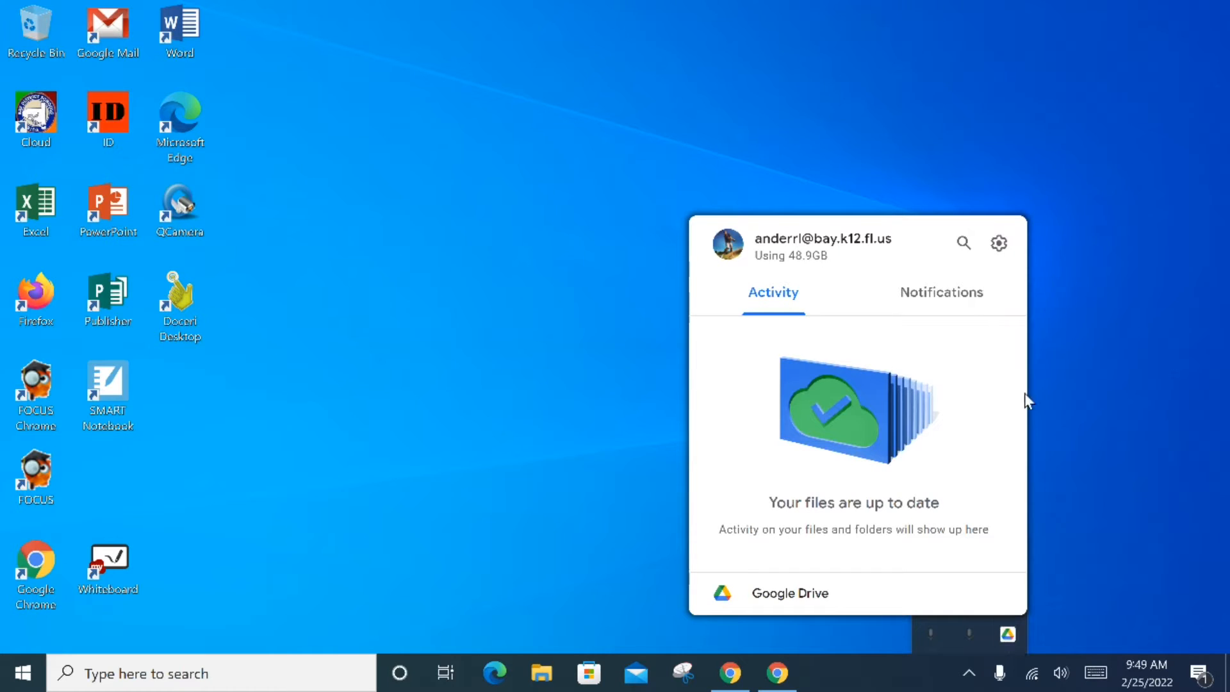
click(462, 421)
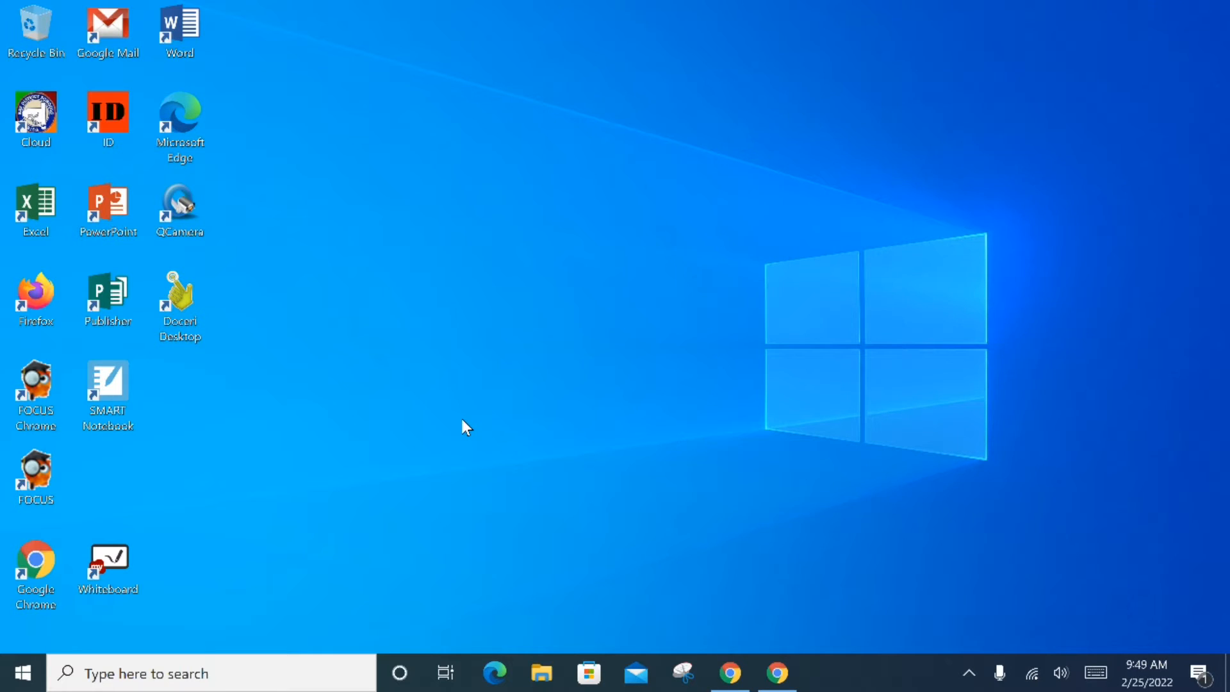
- In File Explorer, examine the contents of the Google Drive (G:) drive and the MyDocs folder, and minimize the window
click(542, 674)
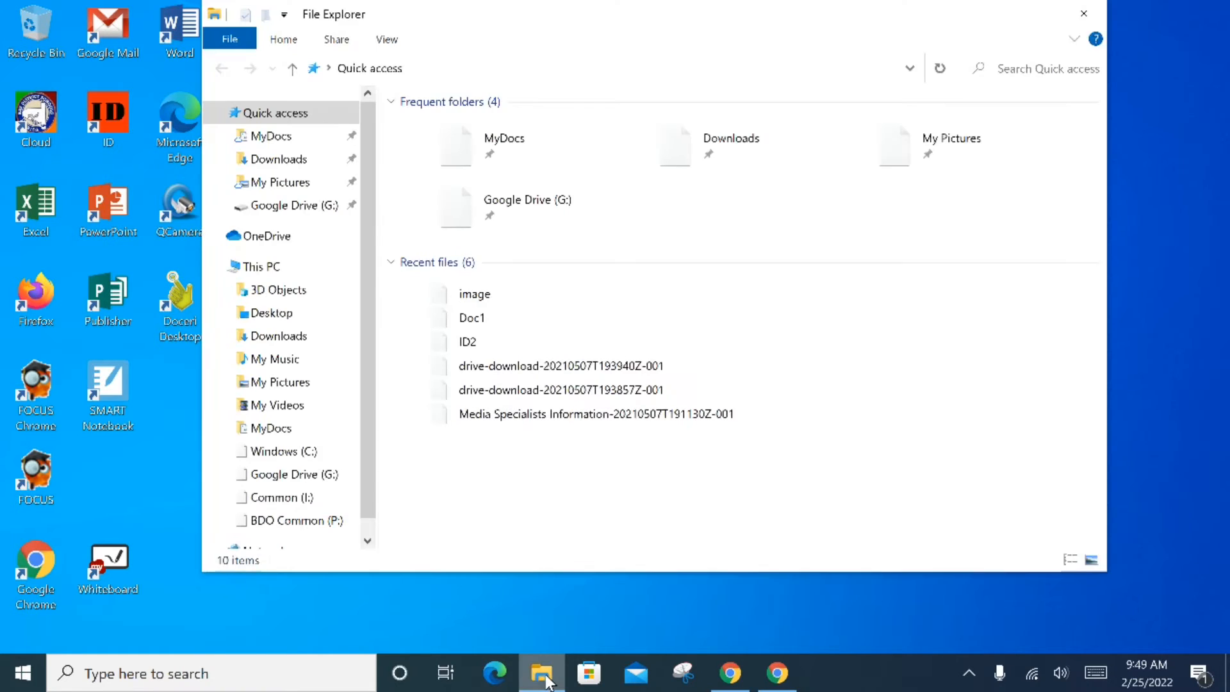
click(304, 206)
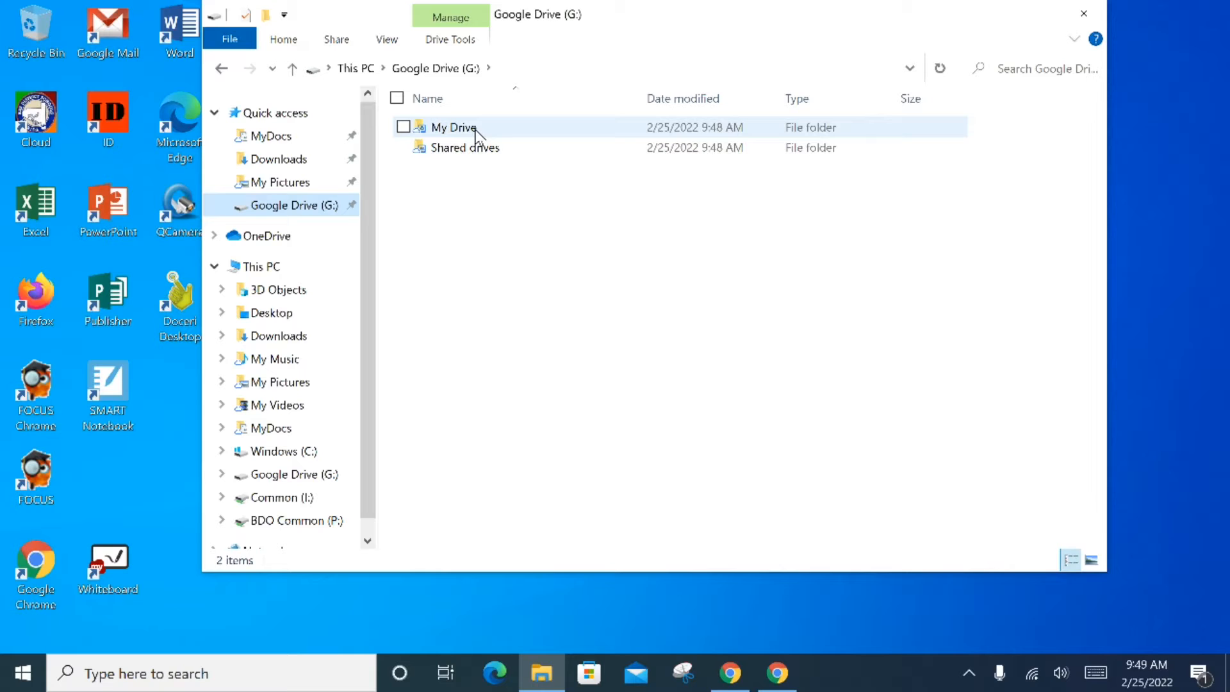
mouse_move(475, 131)
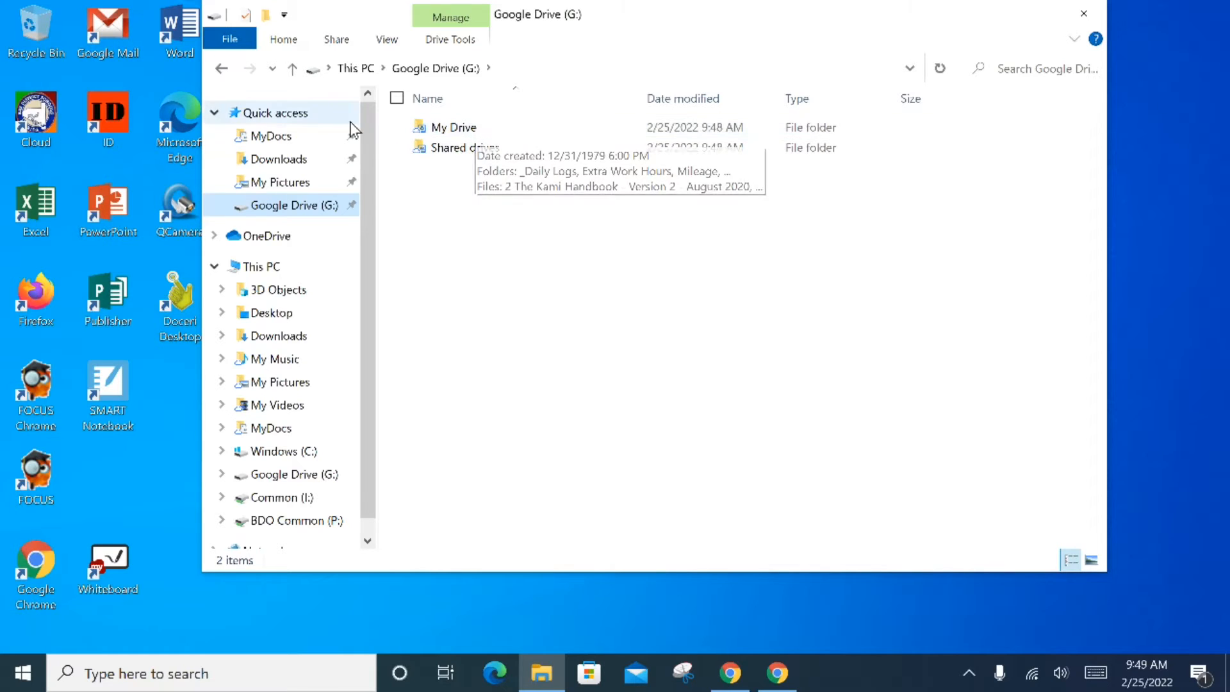
click(271, 137)
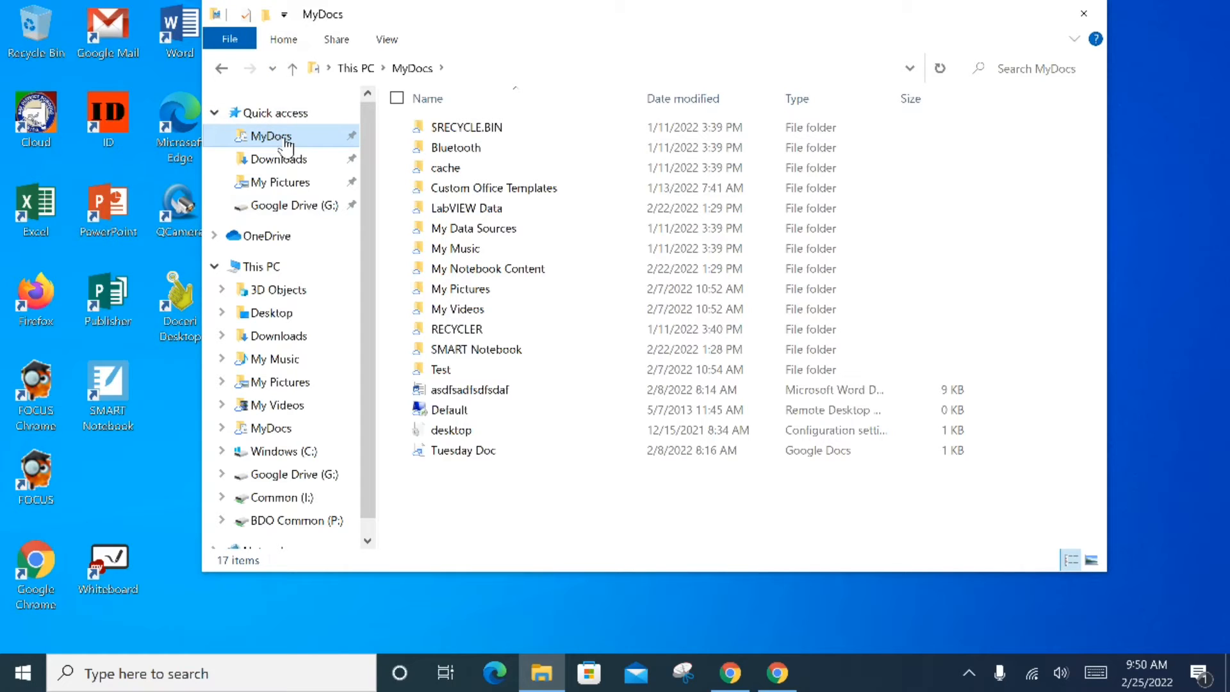
click(294, 206)
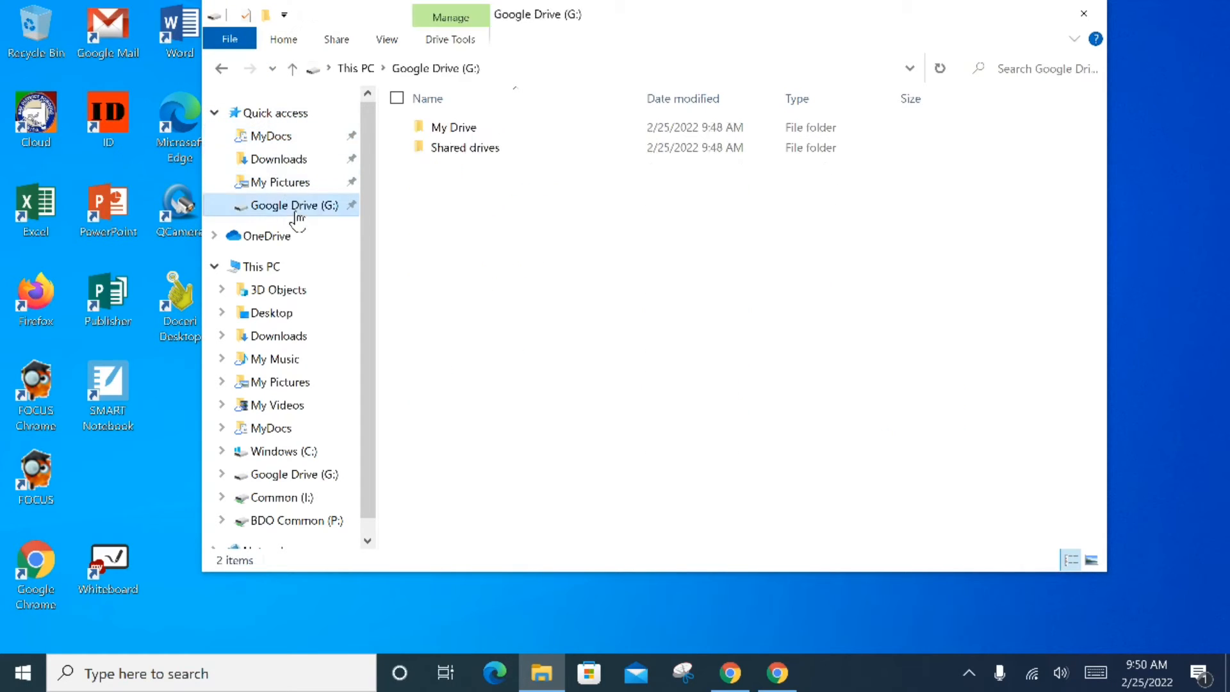
click(294, 142)
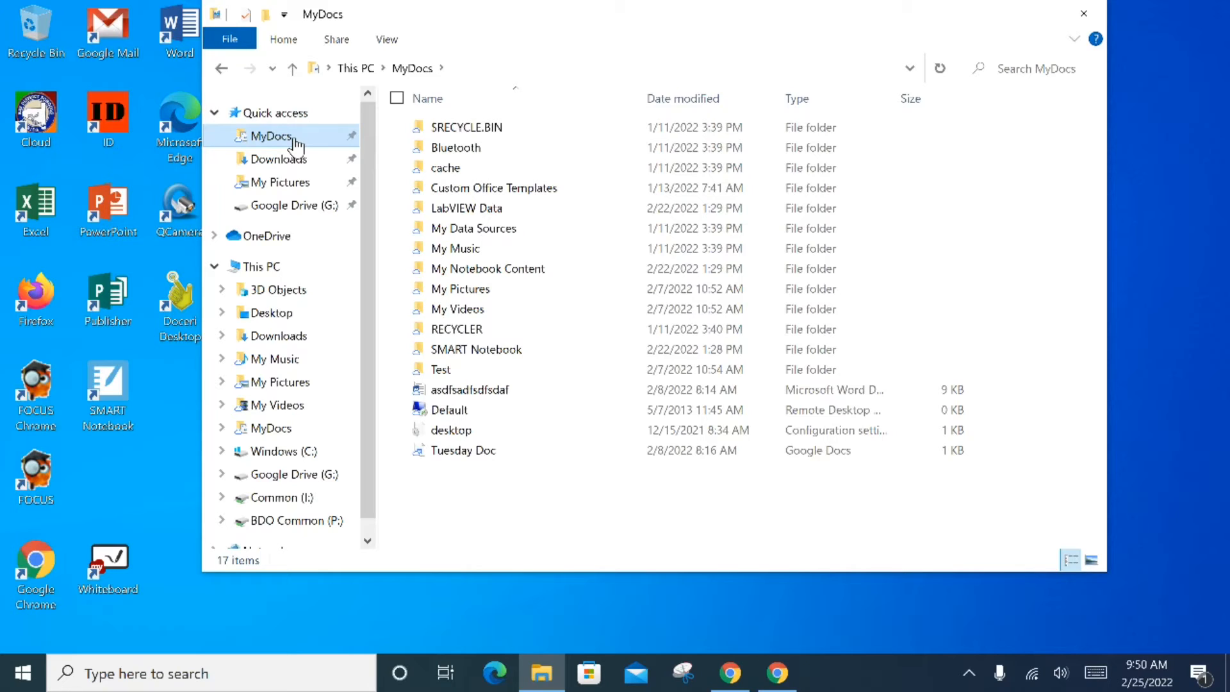
scroll(279, 442, down, 1)
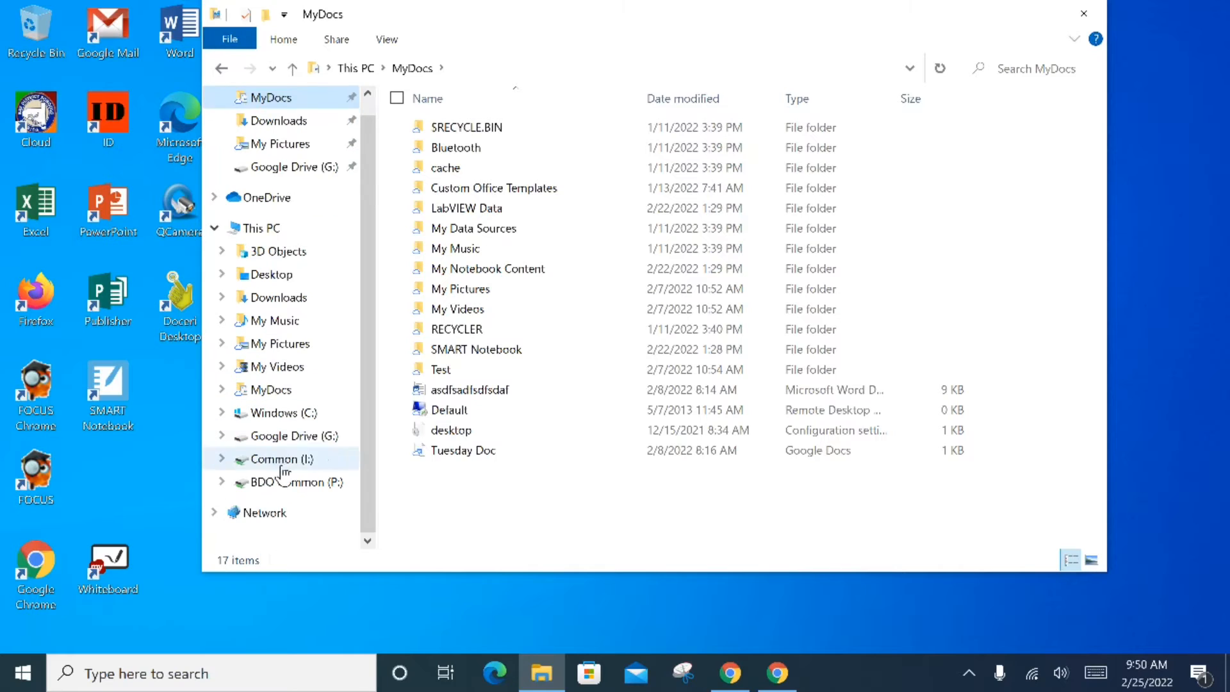
scroll(295, 483, up, 1)
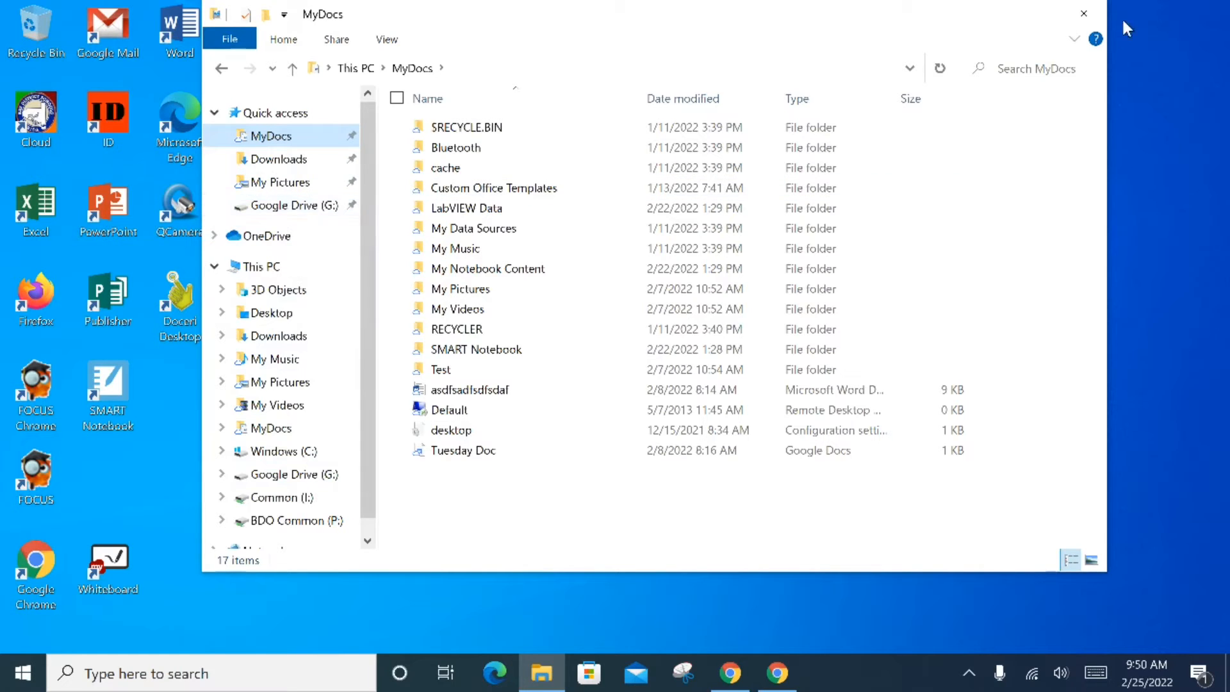
click(995, 15)
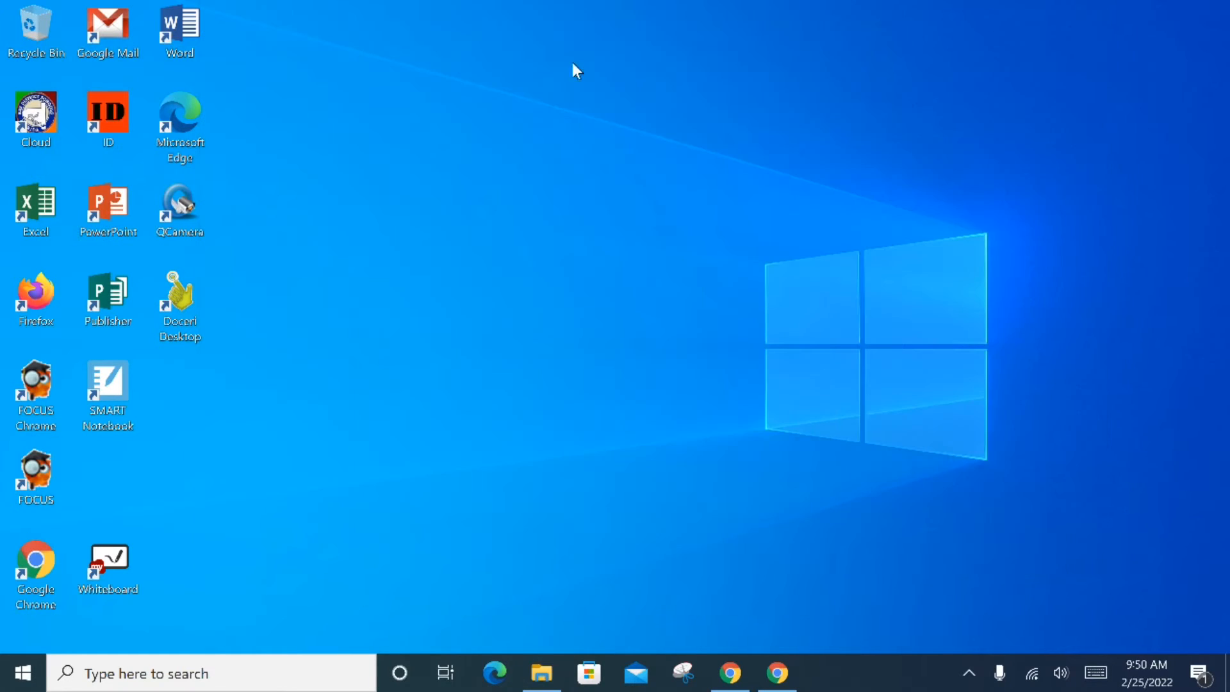
- Create a blank document in Word and open the Save As dialog to browse for a location
double_click(180, 31)
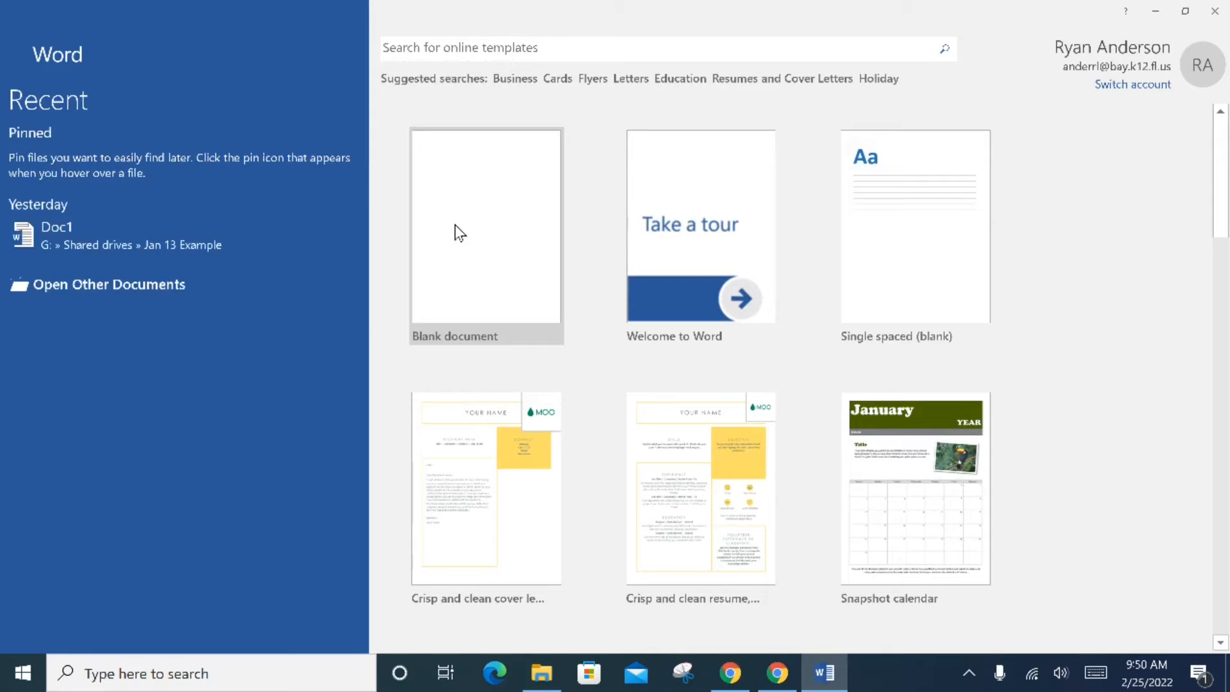
click(490, 237)
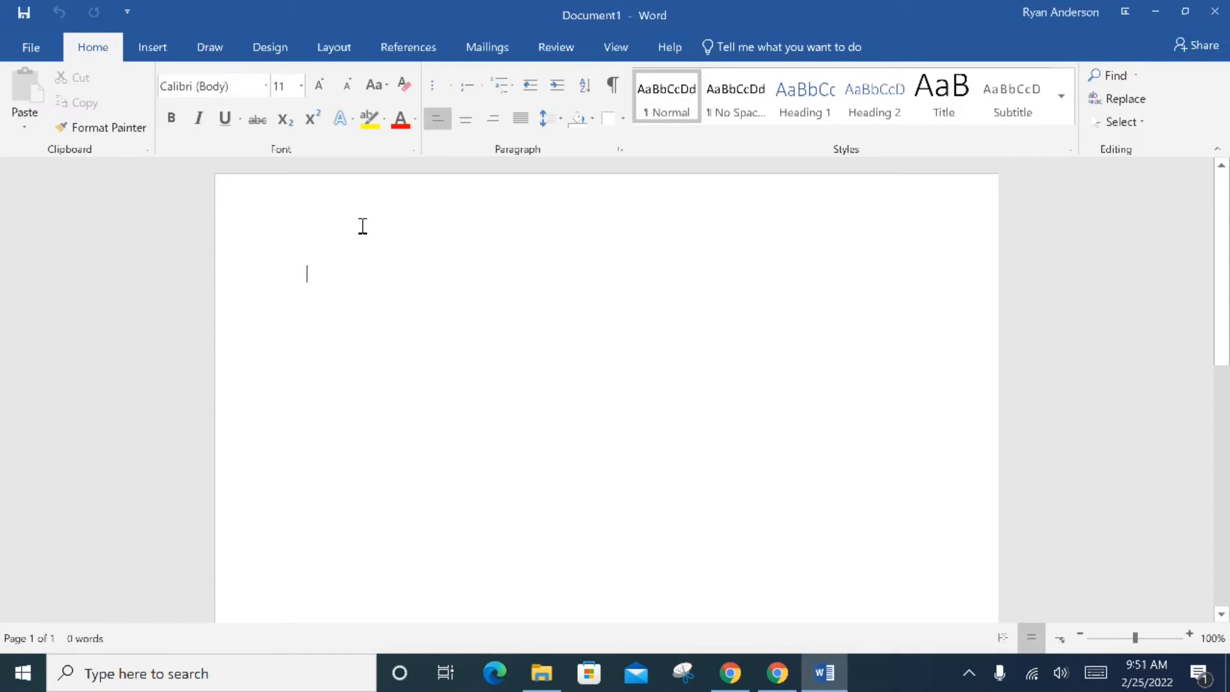
click(31, 57)
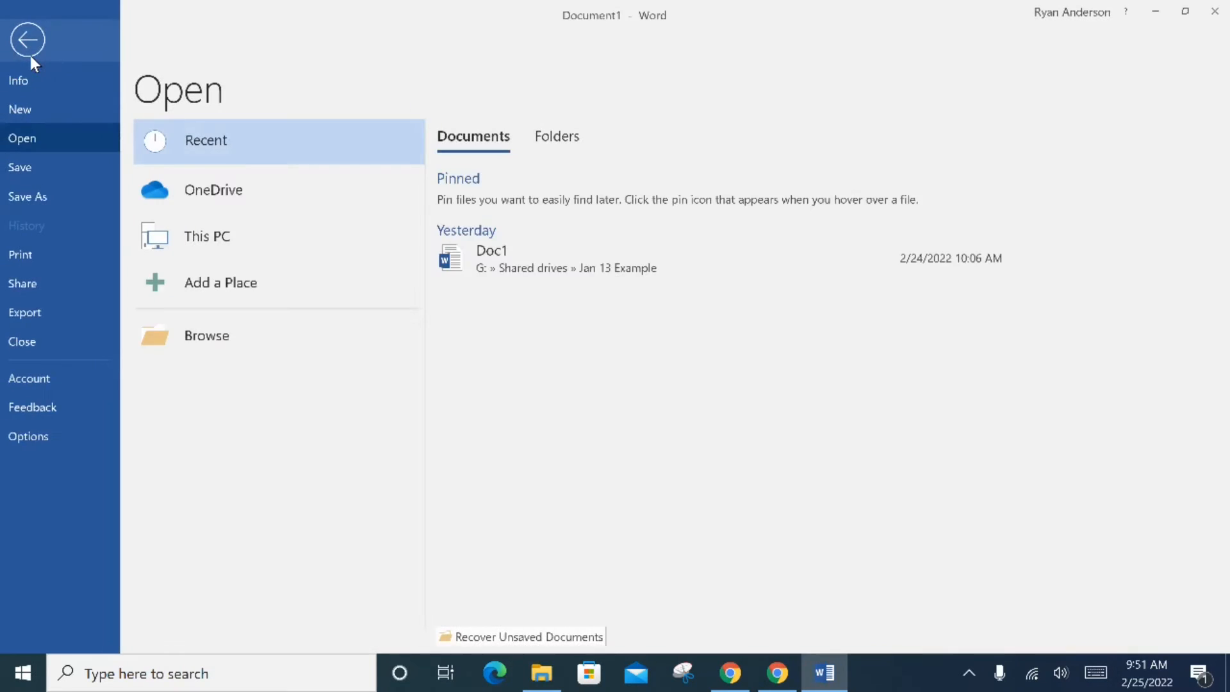
click(32, 196)
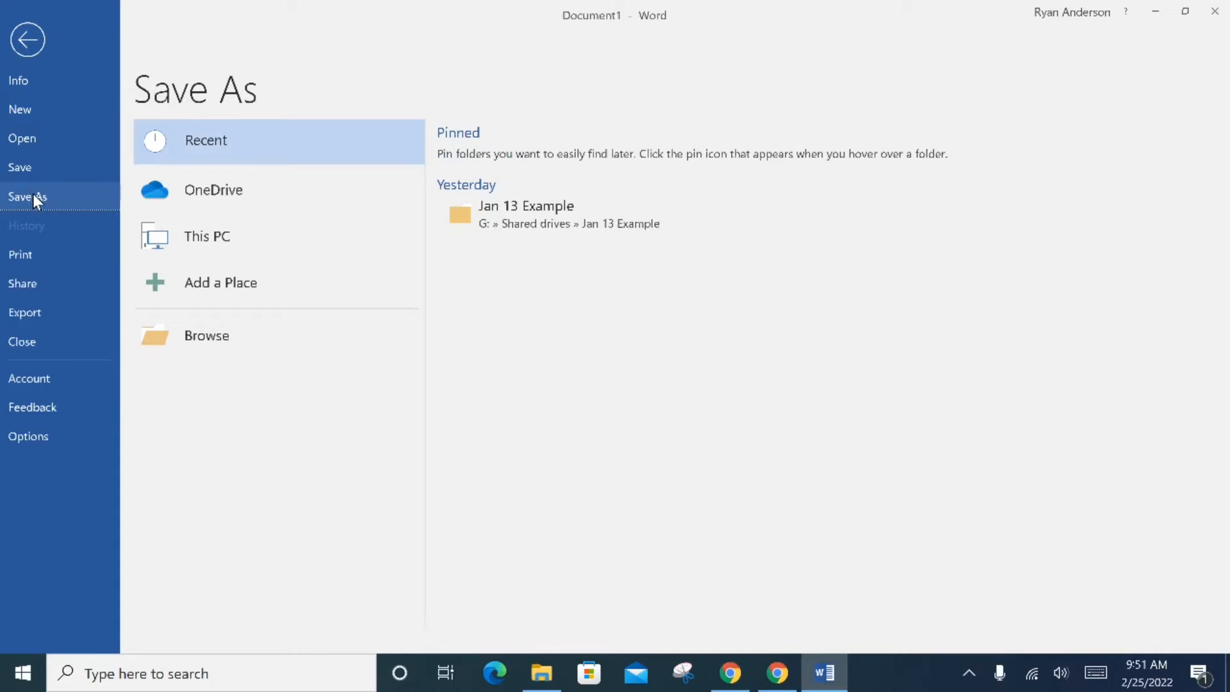
click(218, 347)
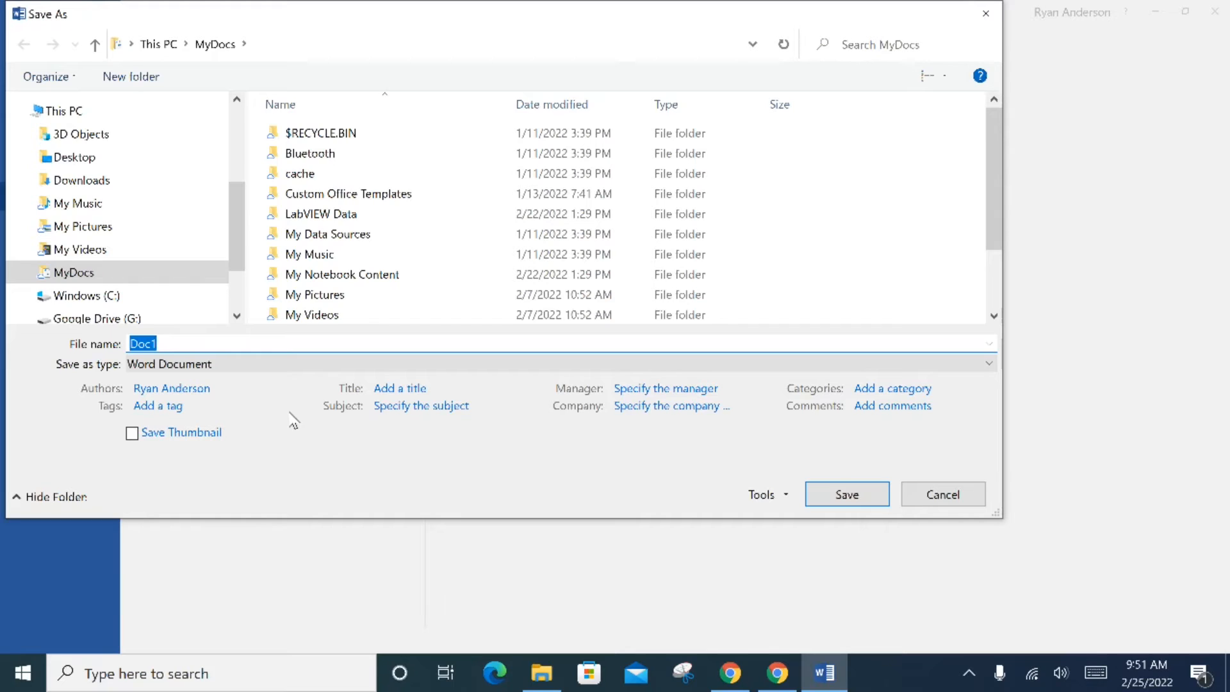
- Look through MyDocs and Google Drive (G:) as possible save locations for the document
drag(237, 264, 248, 189)
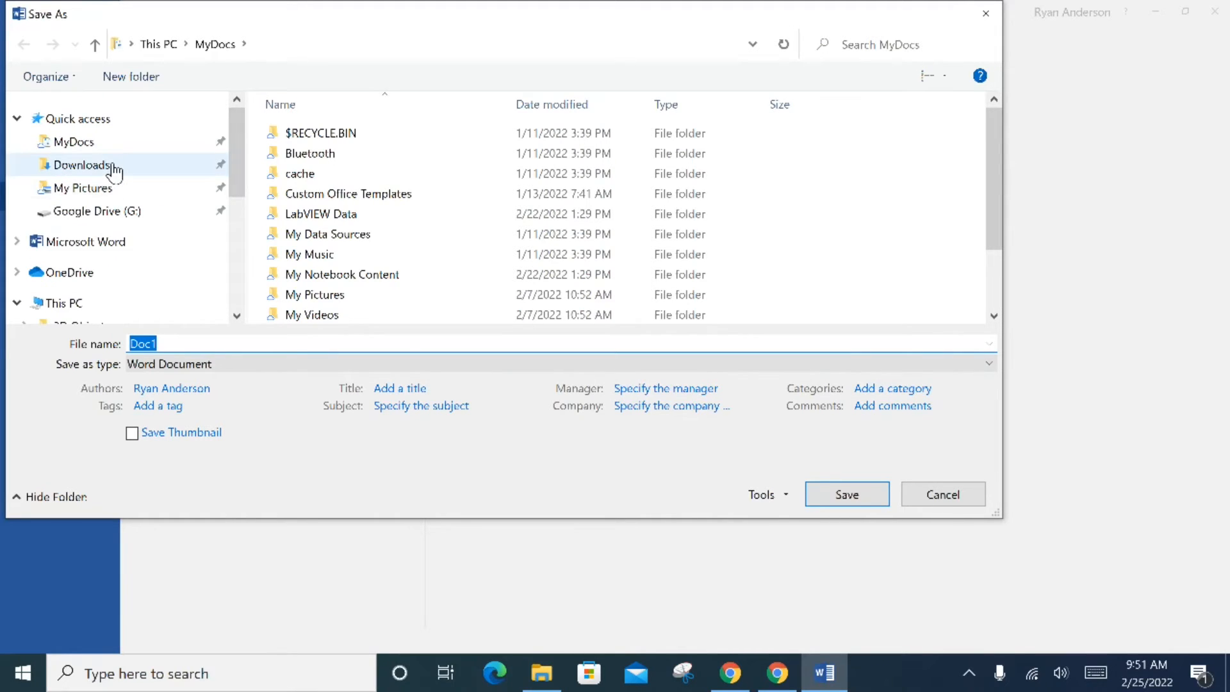
click(74, 147)
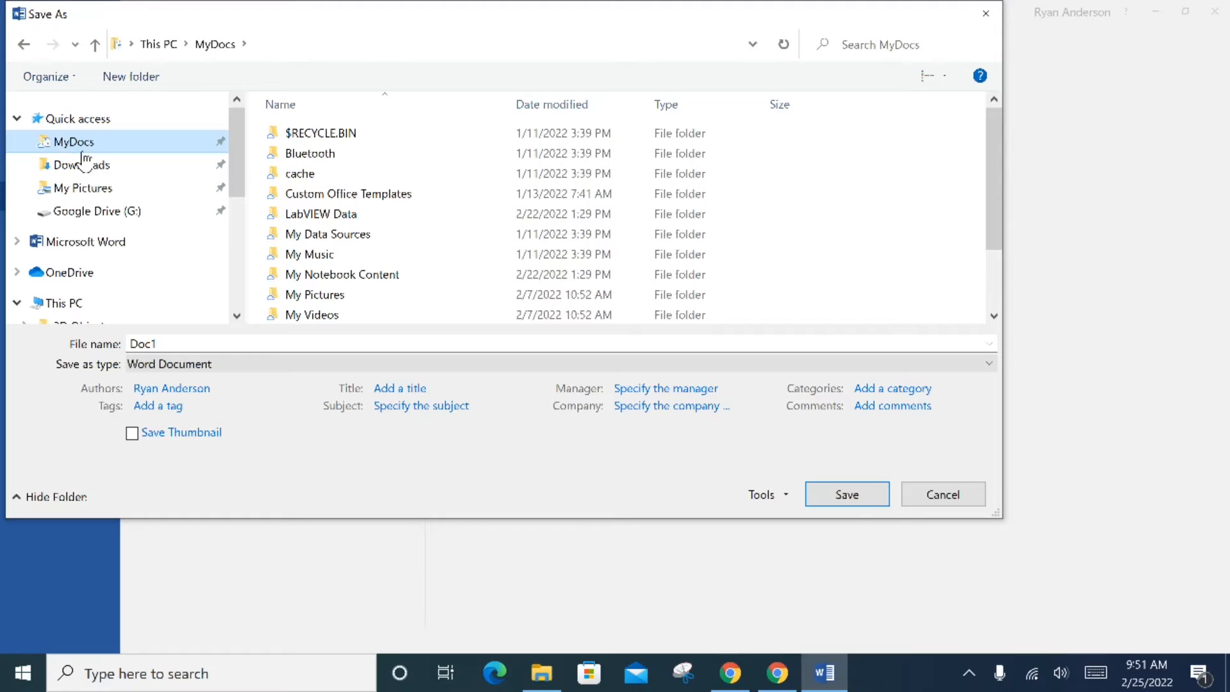
scroll(352, 239, down, 2)
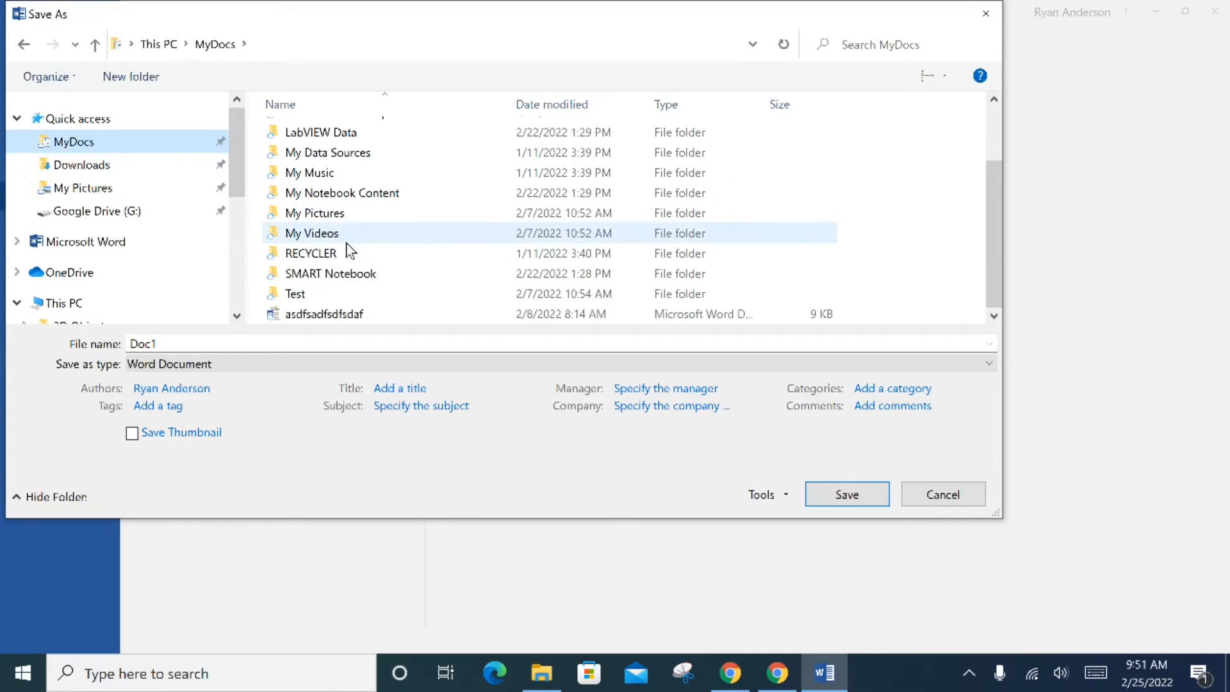
scroll(339, 224, up, 2)
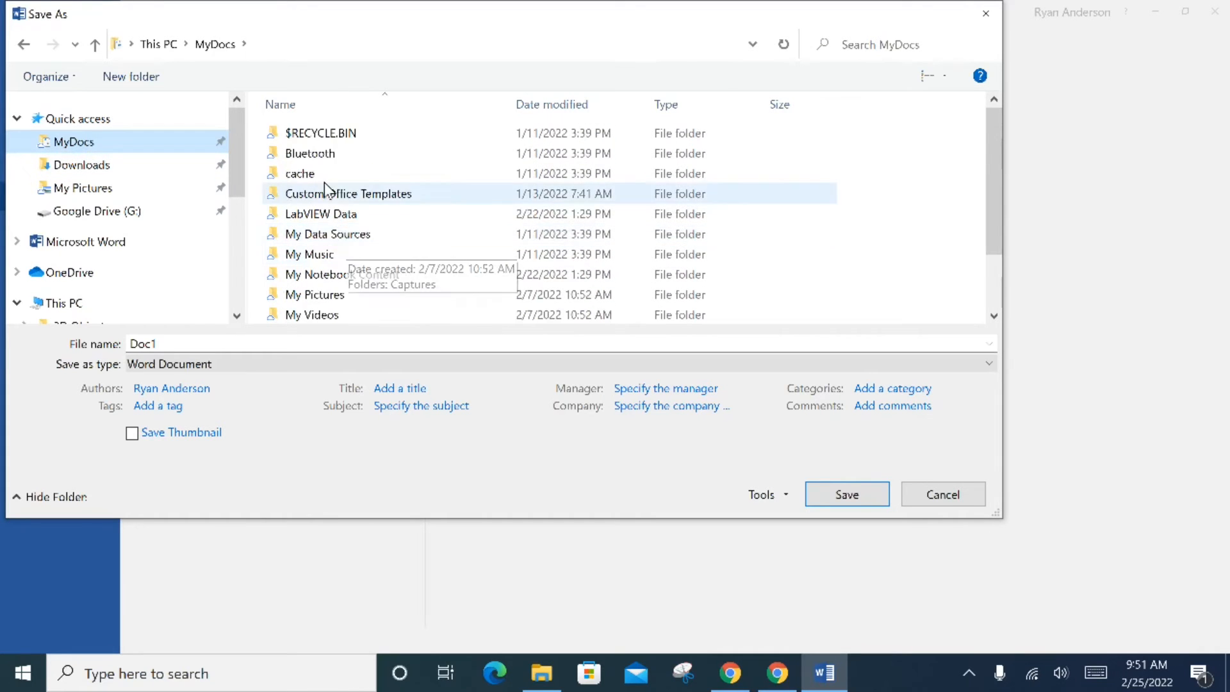
click(131, 213)
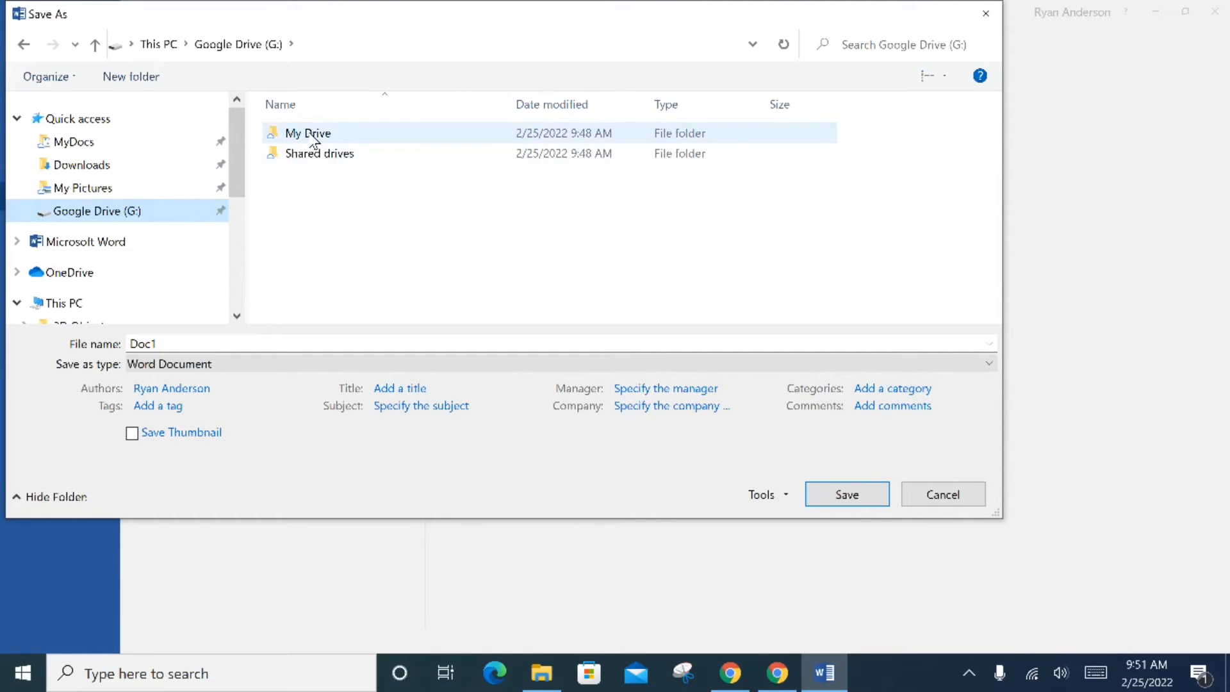
- Switch to Chrome, view the My Drive folders on the Google Drive website, and return to Word's save dialog
click(729, 676)
click(112, 25)
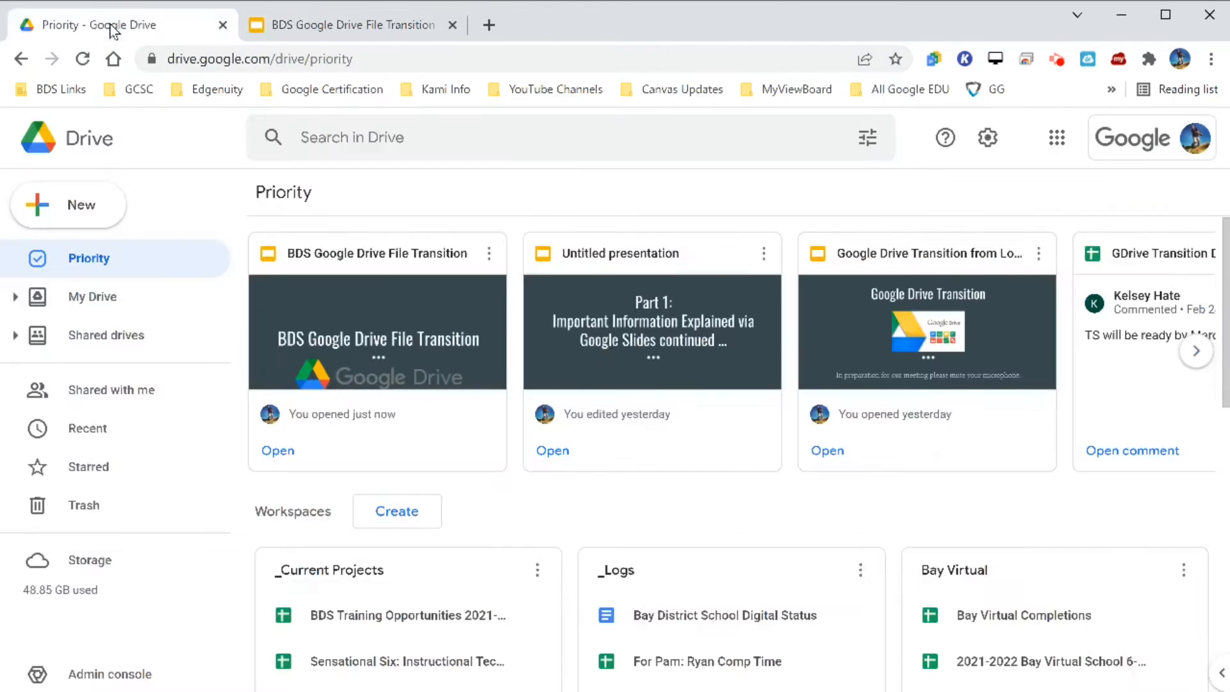
click(83, 296)
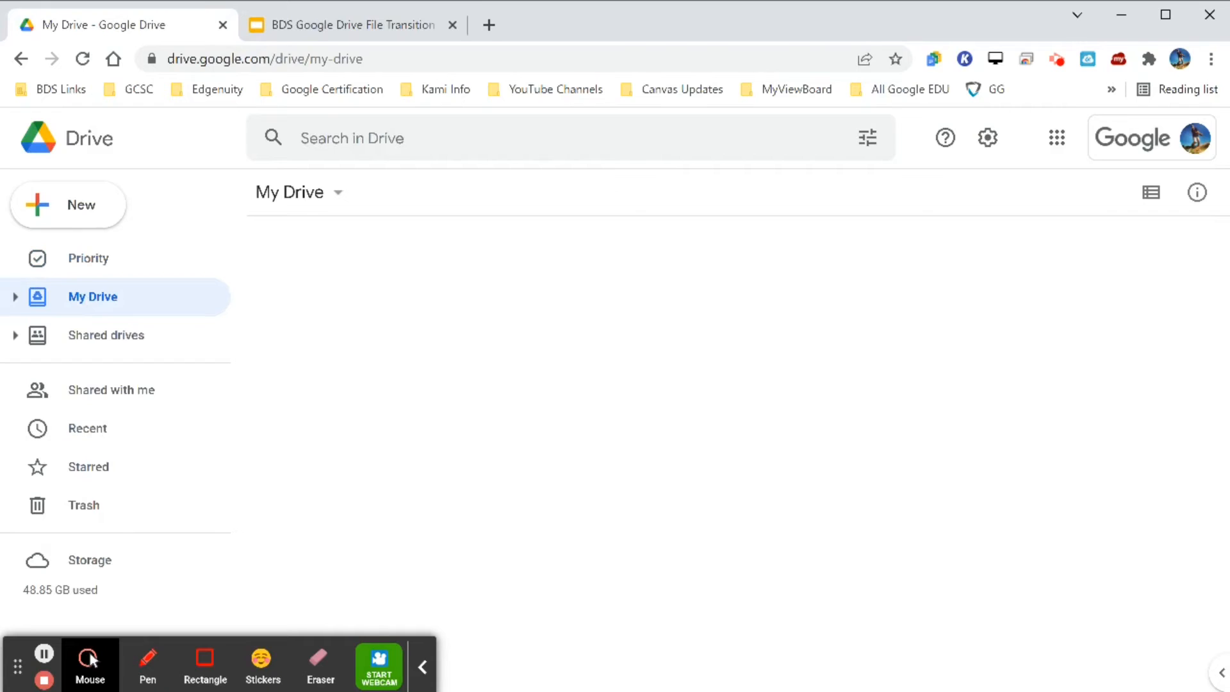
click(423, 672)
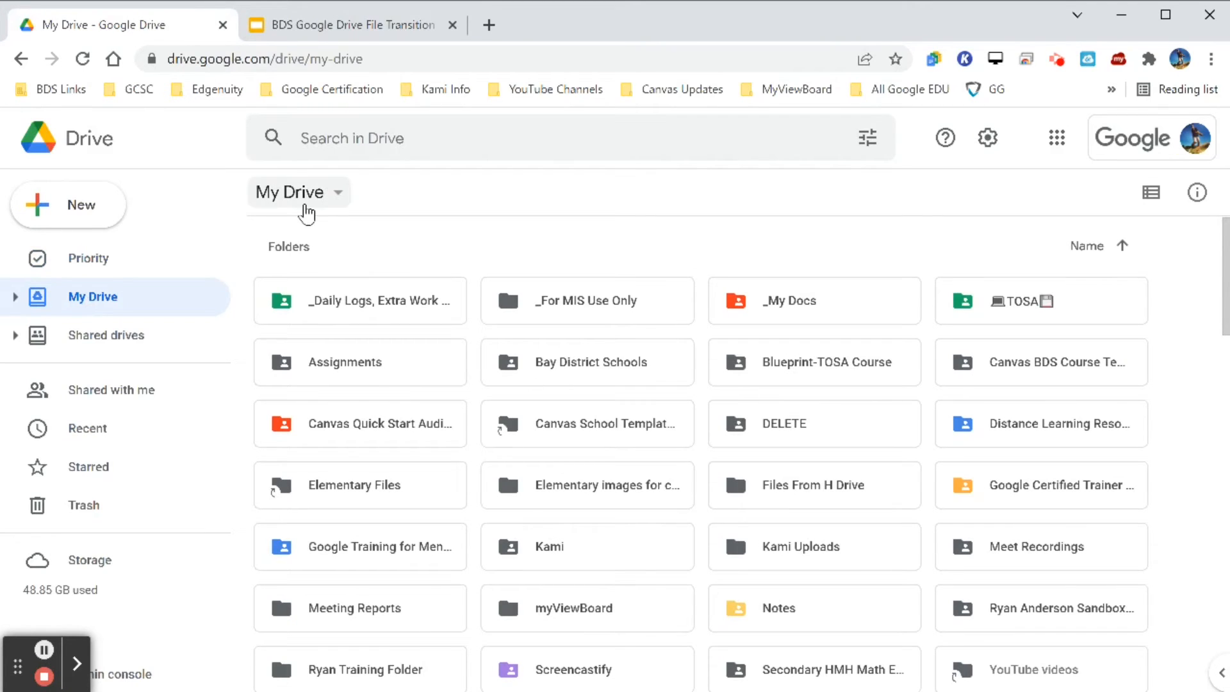
click(1121, 14)
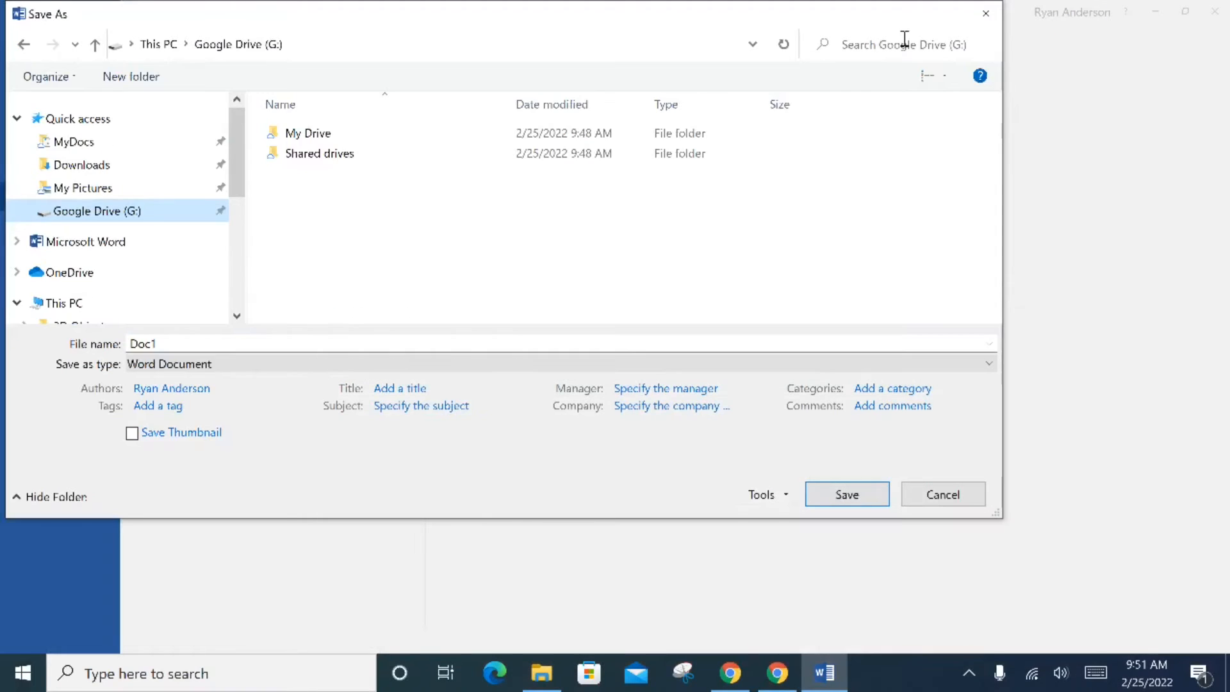
- Open My Drive within Google Drive (G:) in the save dialog and look through its folders
click(310, 136)
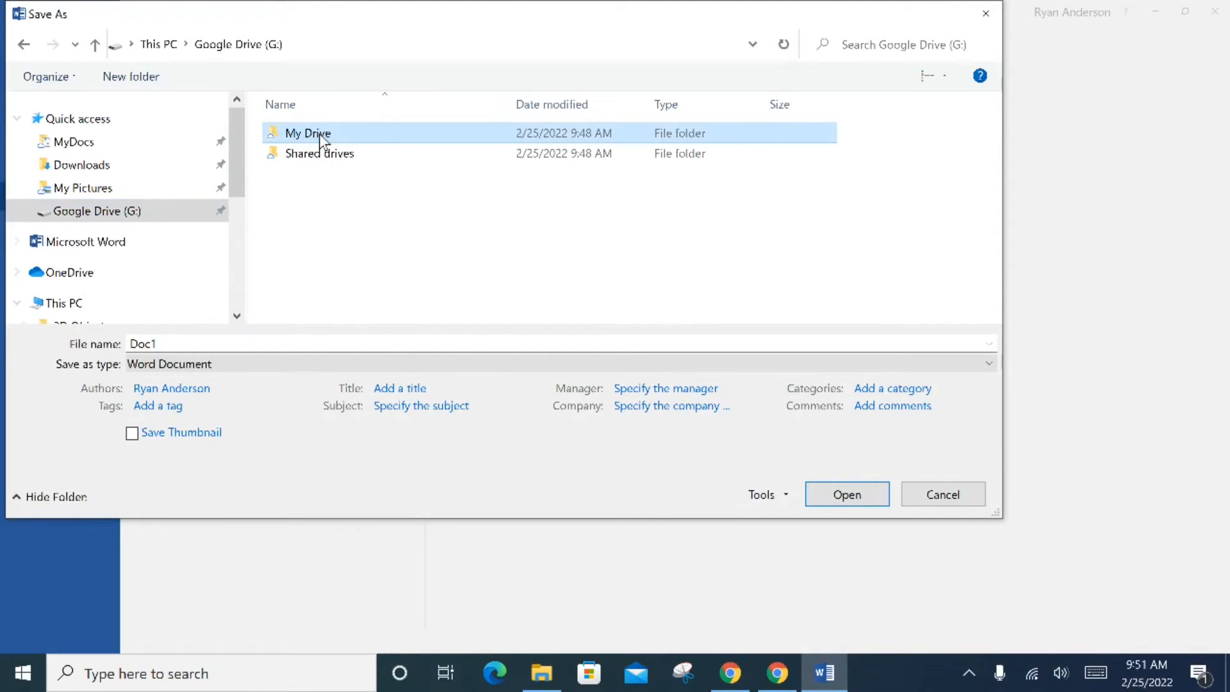
double_click(320, 134)
scroll(310, 221, down, 6)
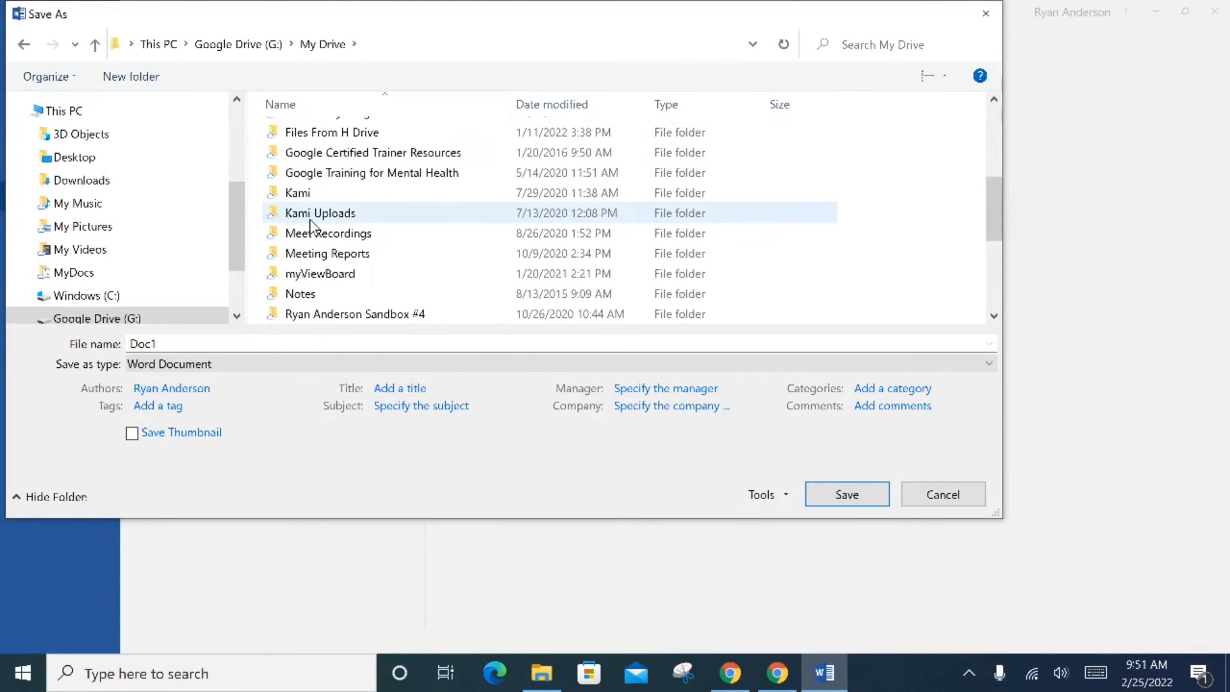
scroll(312, 228, up, 6)
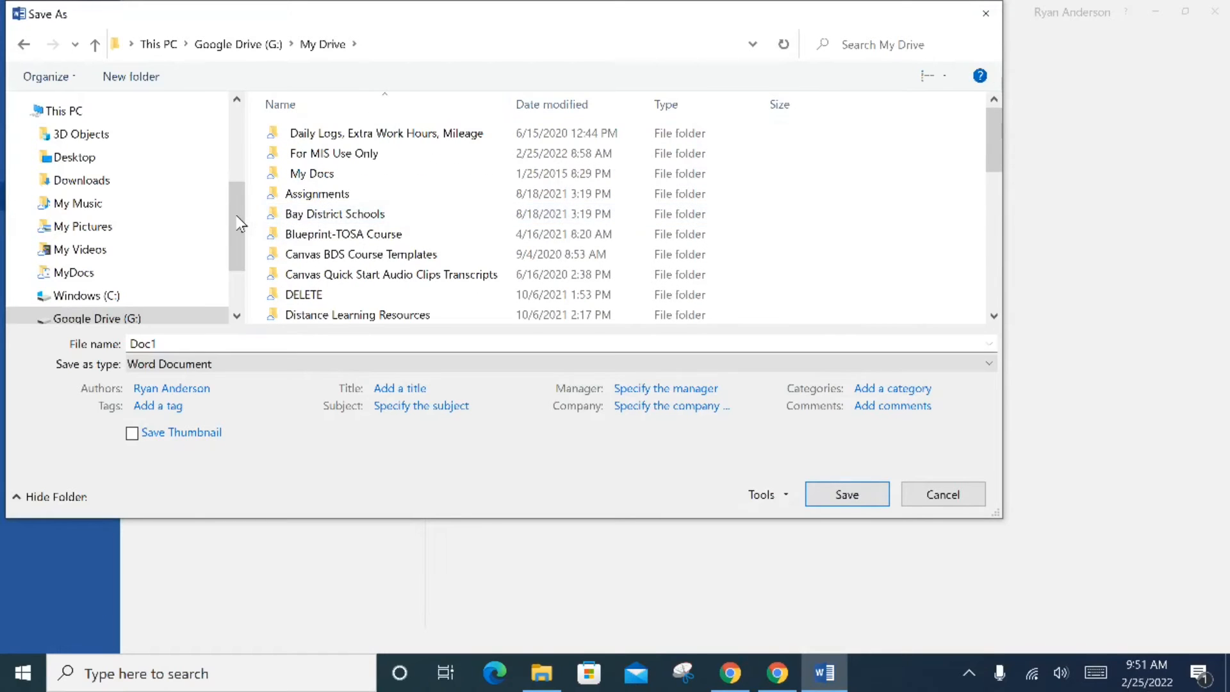
- Save the document as Doc1 in MyDocs and dismiss the Google Drive Office-editing prompt
scroll(227, 215, up, 3)
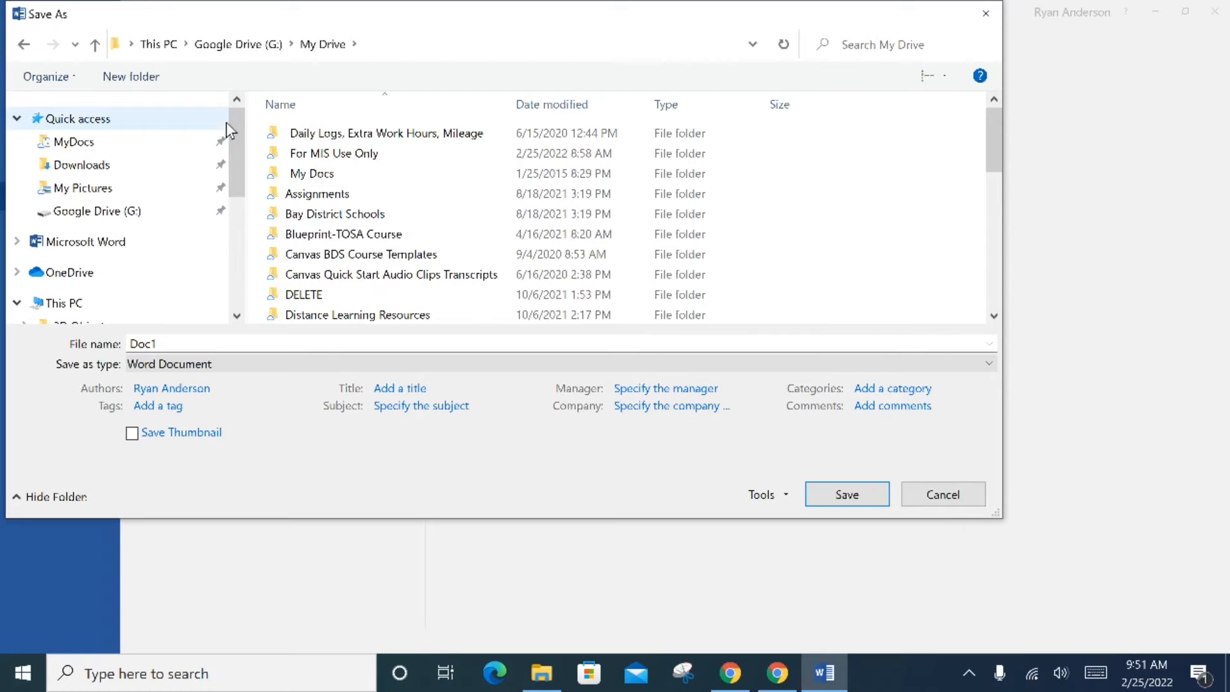
click(119, 148)
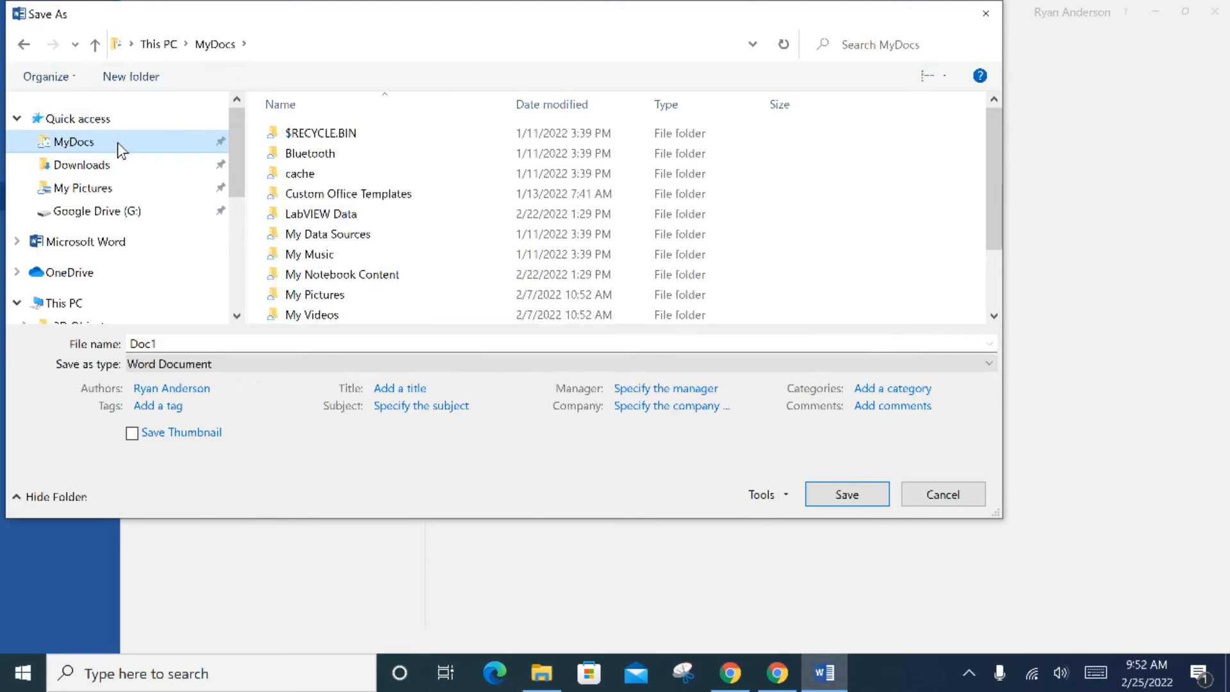
click(852, 494)
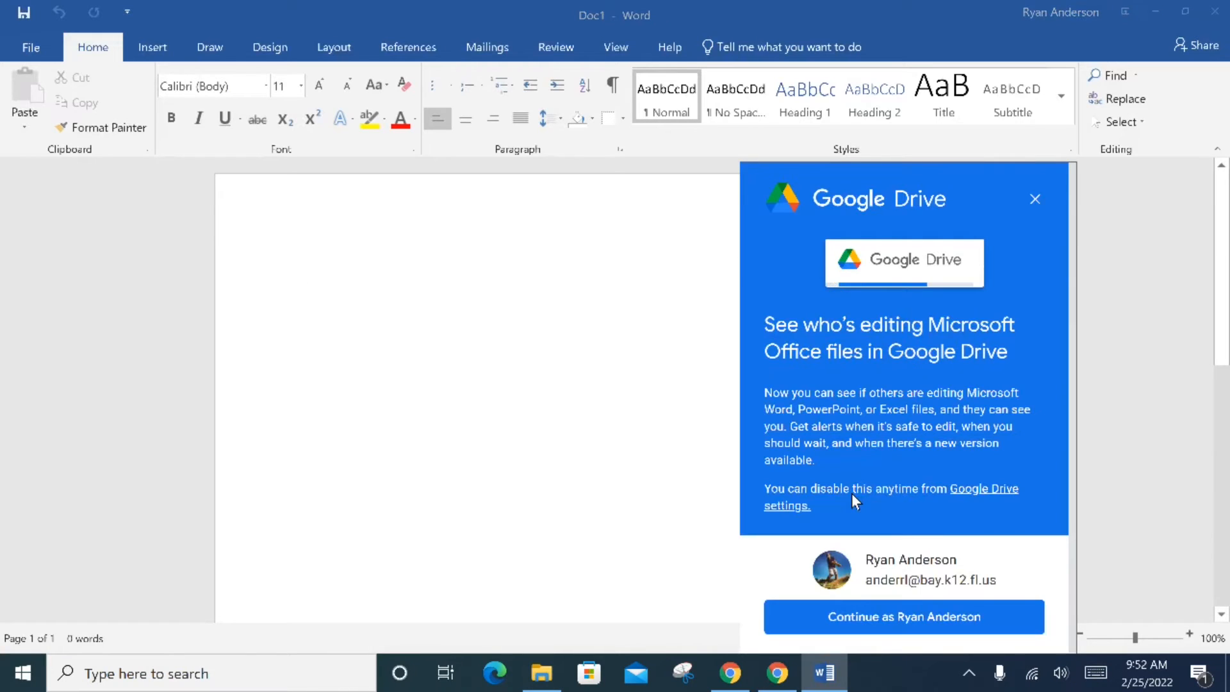
click(1035, 200)
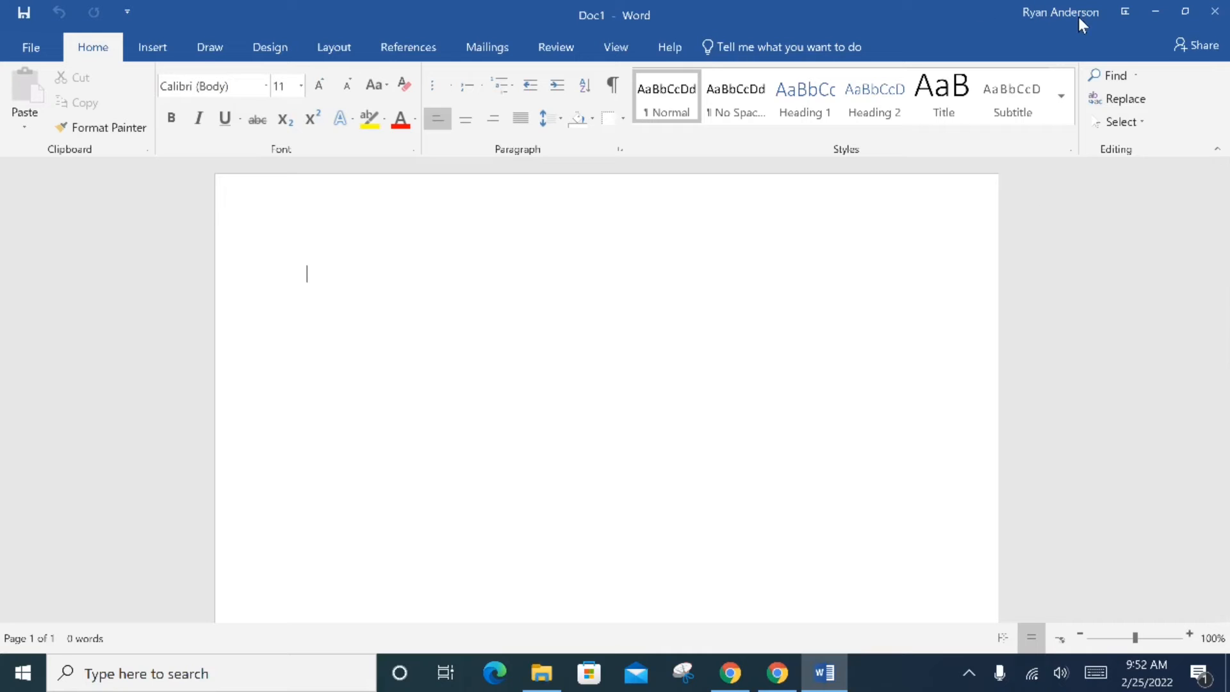
- Minimise Word, switch to File Explorer, and compare the contents of MyDocs and Google Drive (G:)
click(1157, 11)
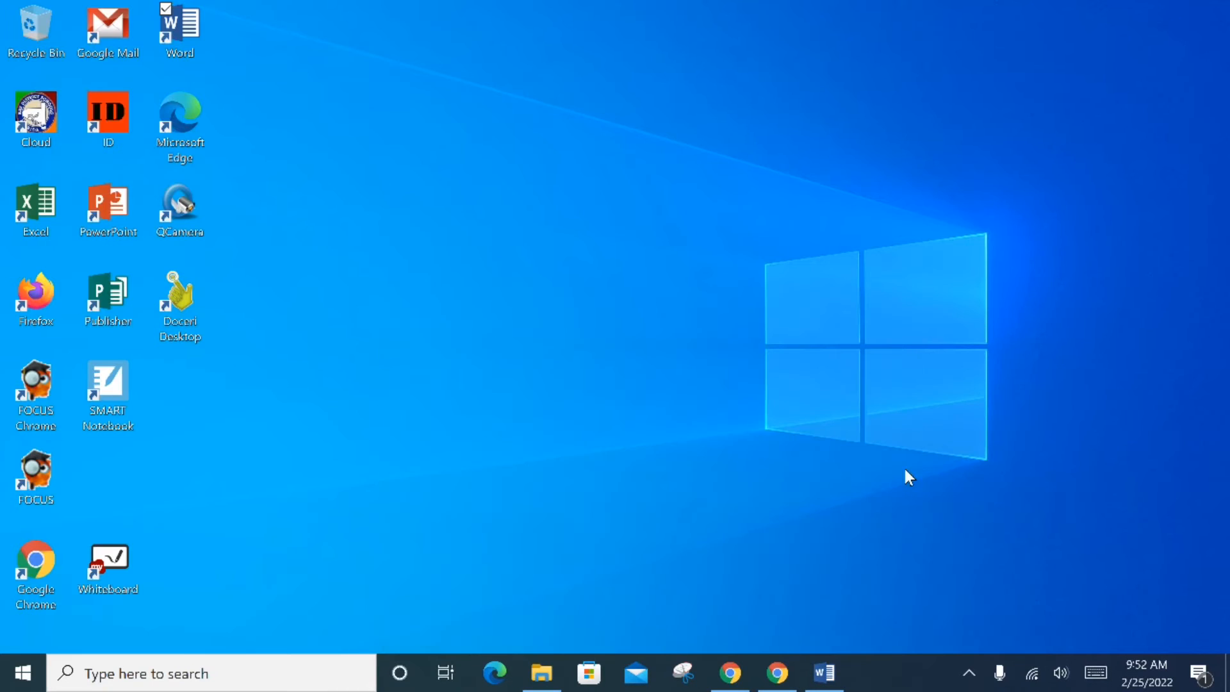
click(542, 674)
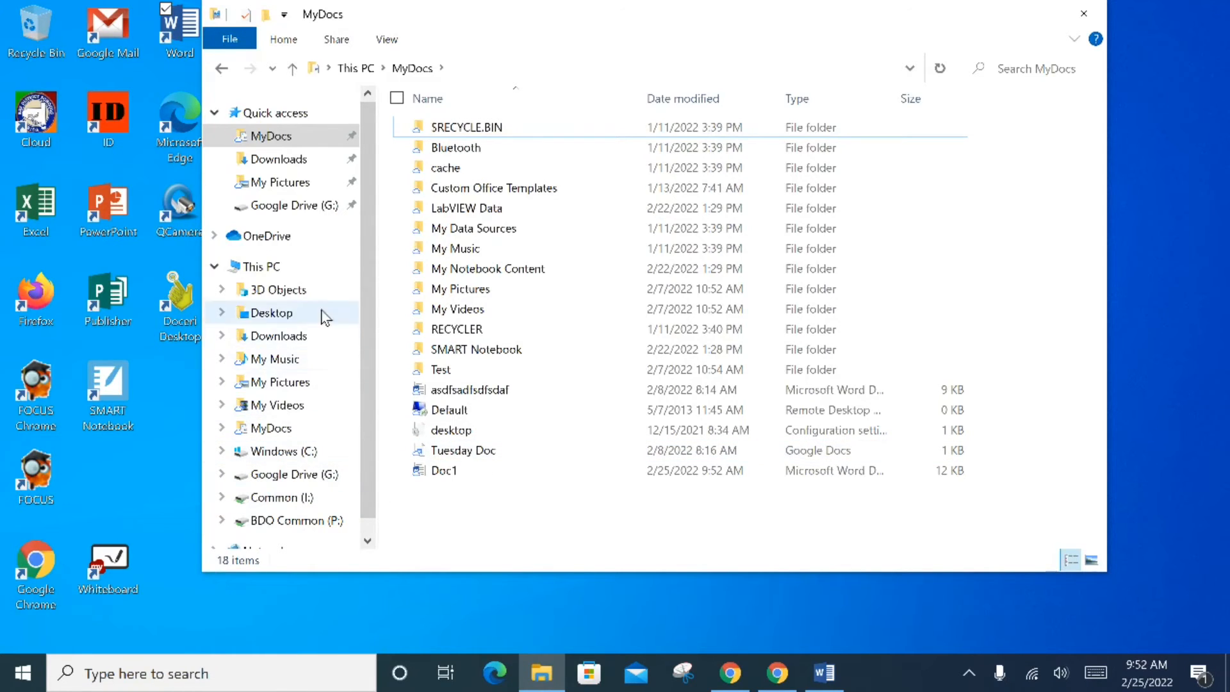
click(277, 136)
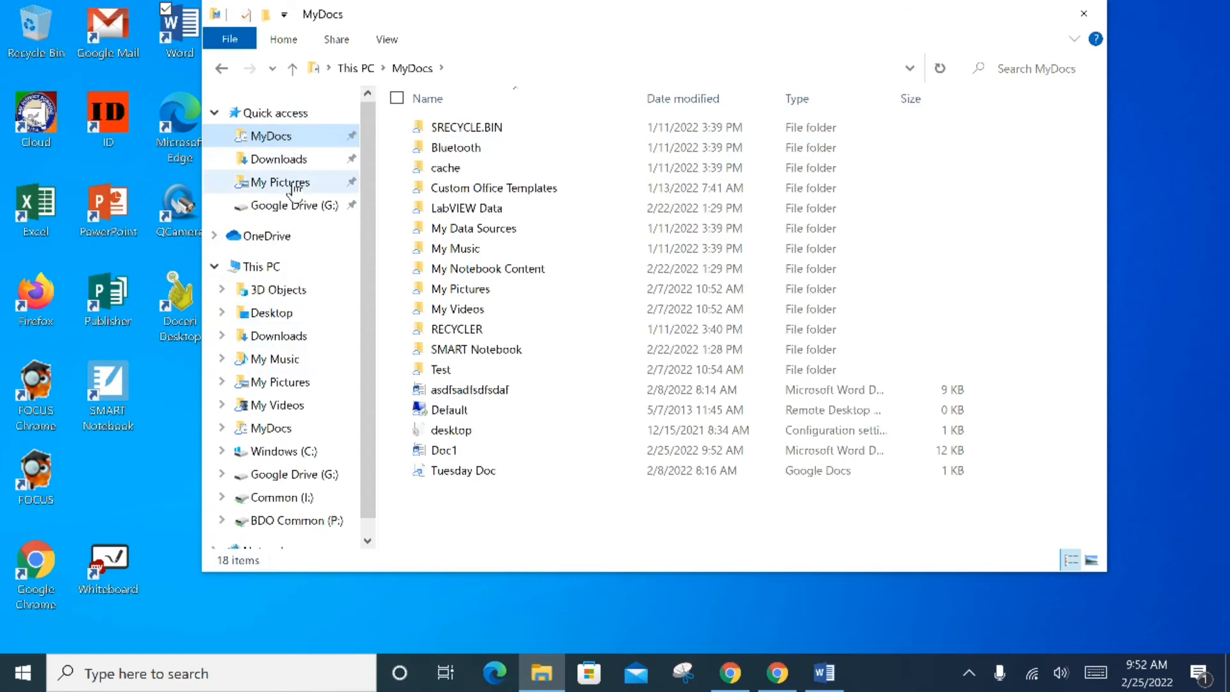
click(307, 213)
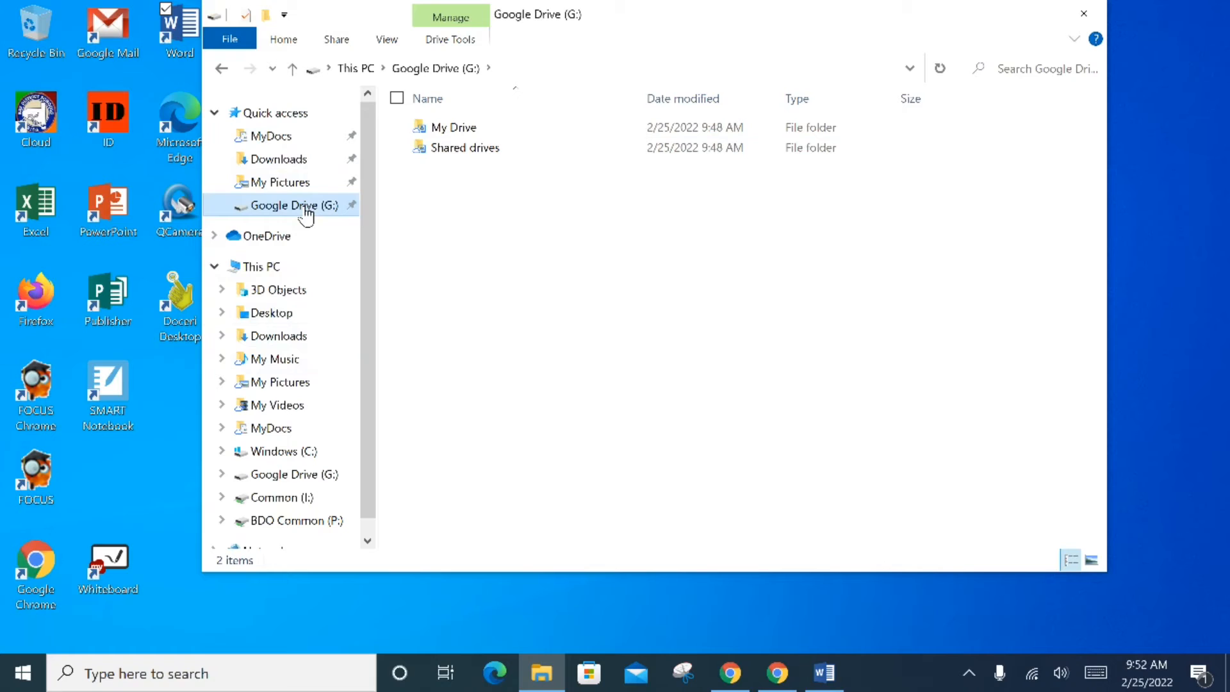
click(294, 137)
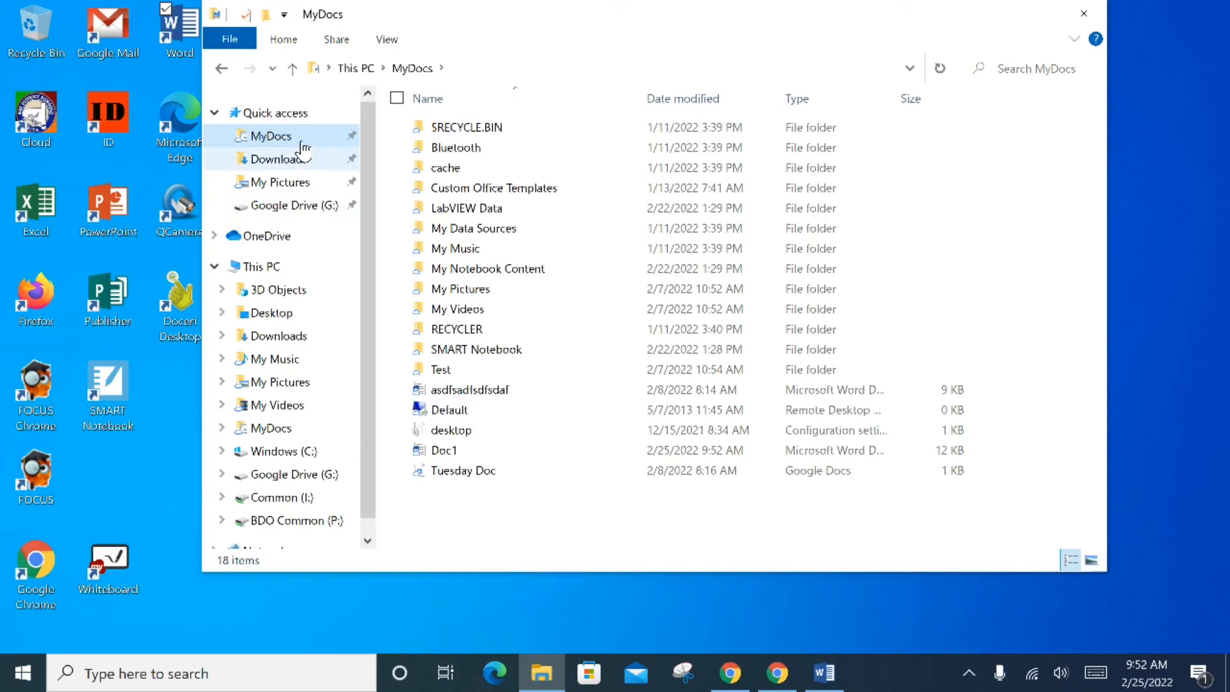
click(309, 208)
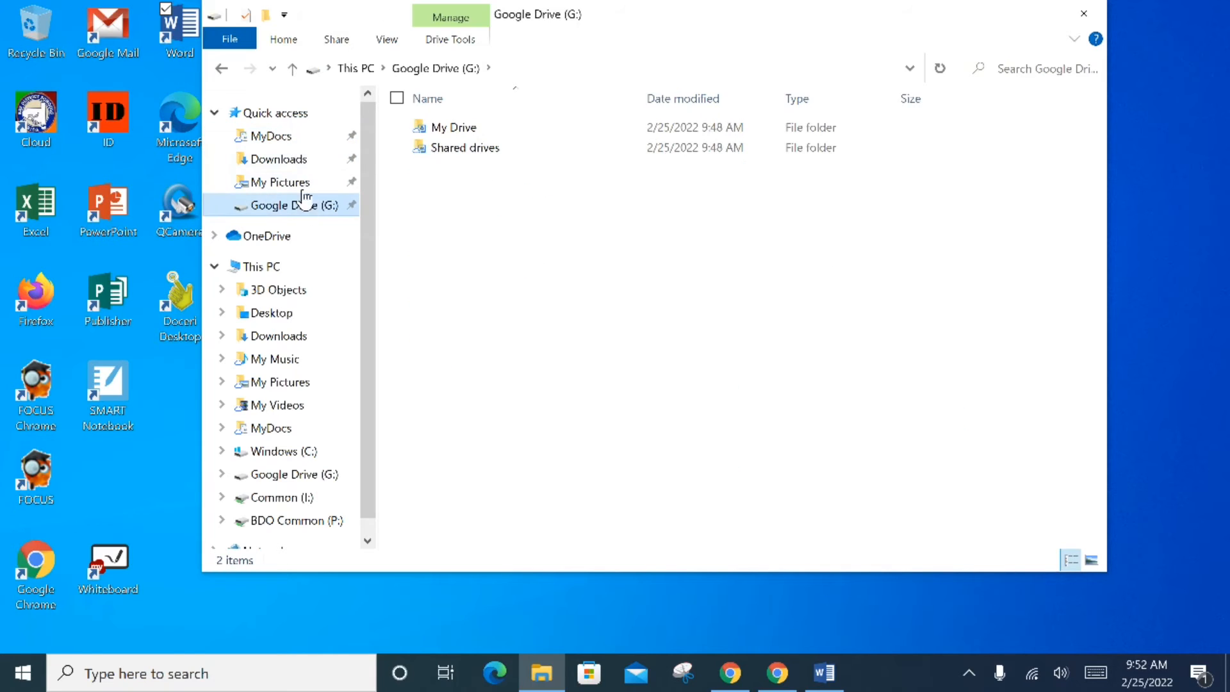
click(285, 137)
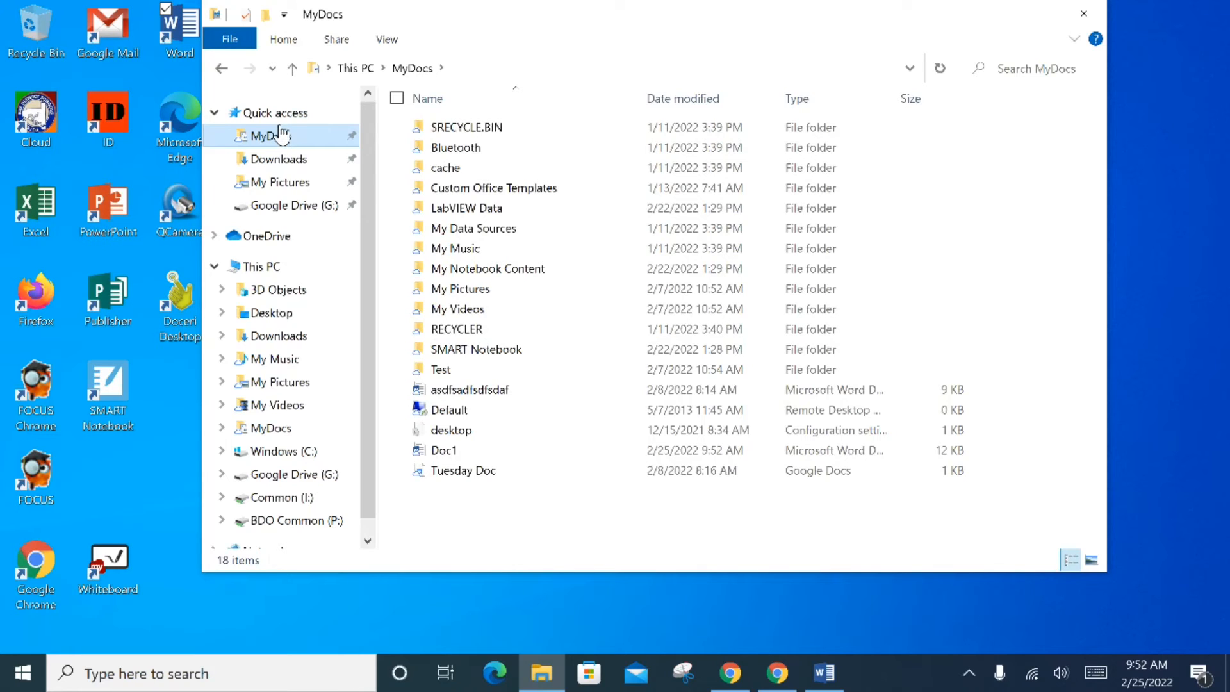
- Open My Drive within Google Drive (G:) and locate the Files From H Drive and For MIS Use Only folders
click(287, 210)
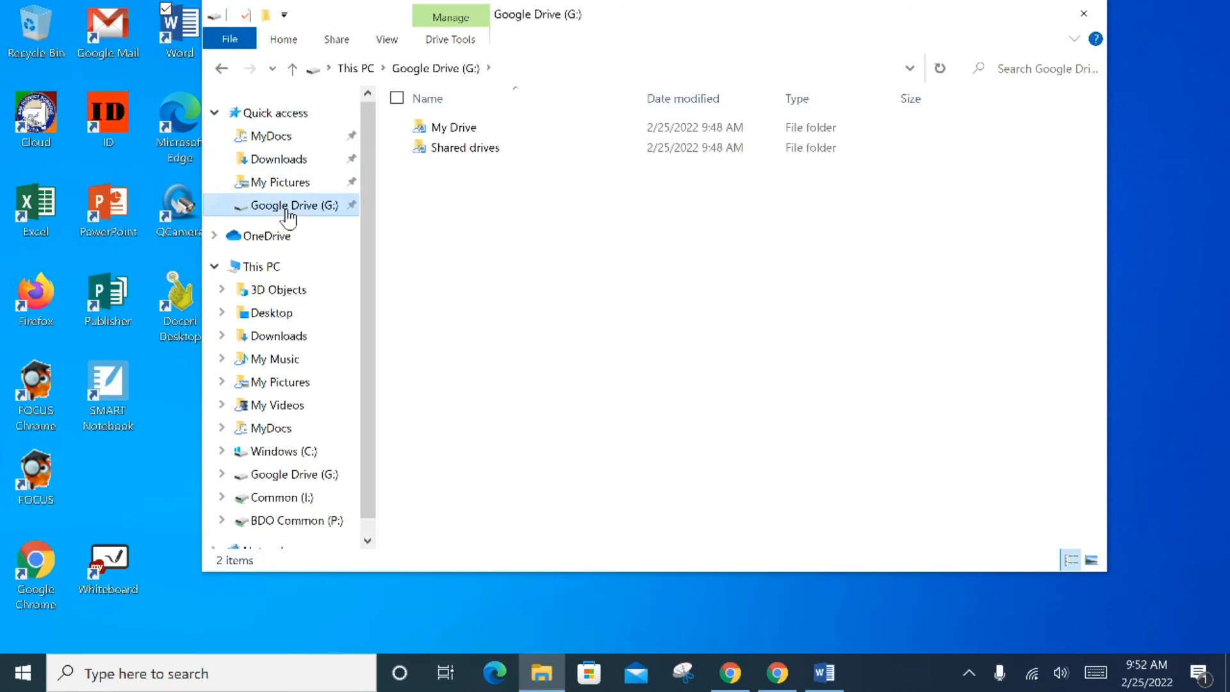
double_click(453, 130)
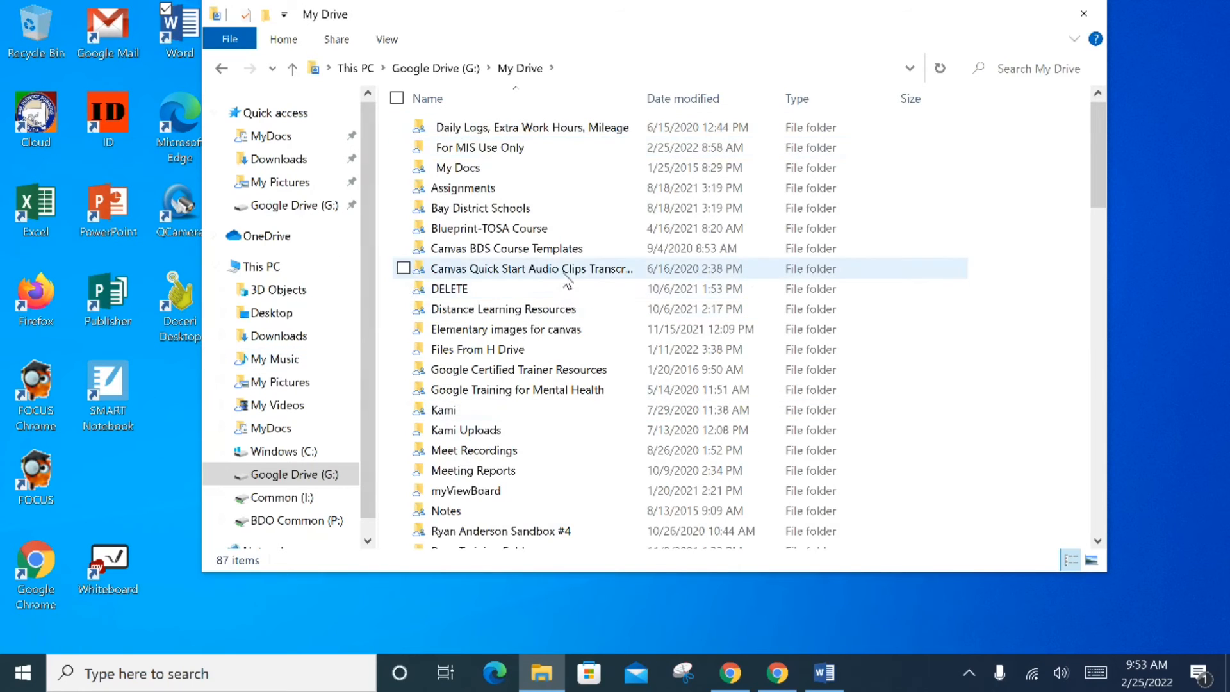
click(485, 352)
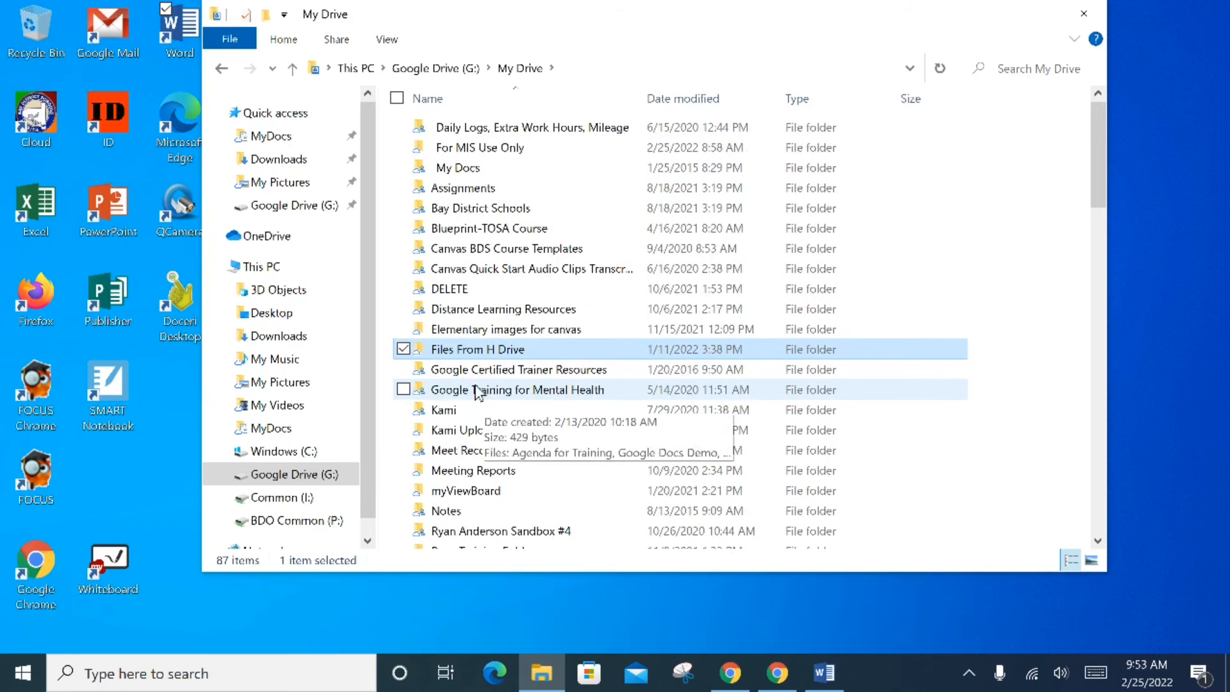
click(513, 151)
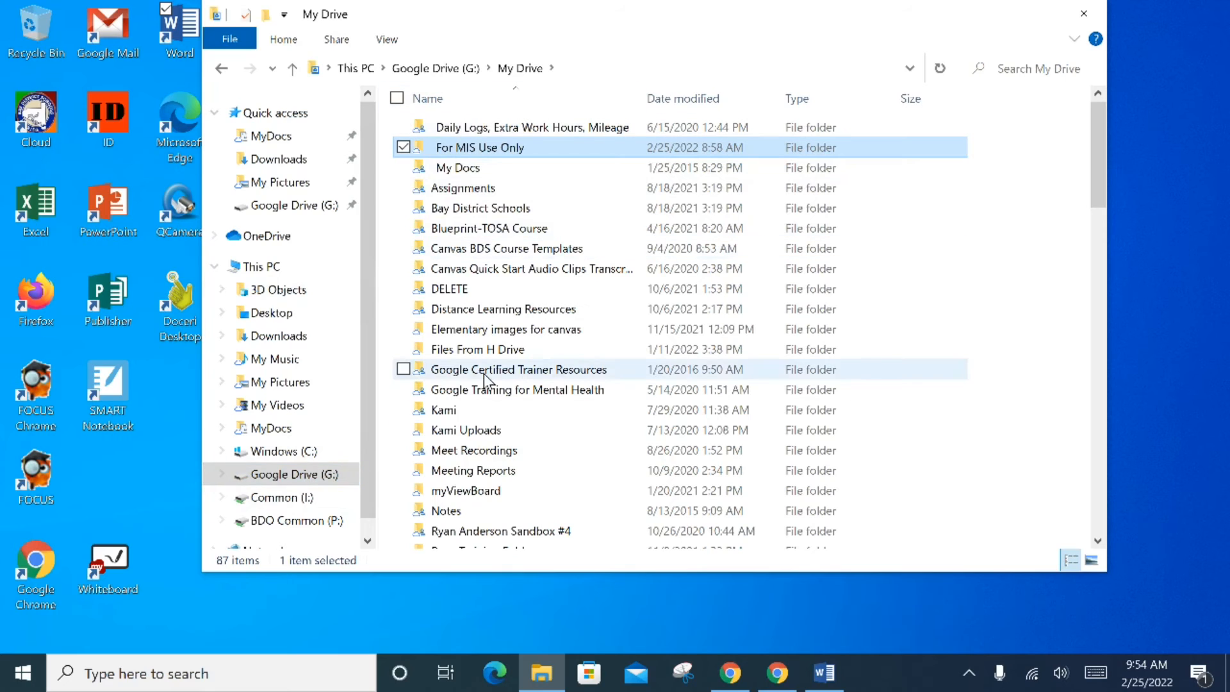
- Switch to Chrome and locate the _For MIS Use Only and Files From H Drive folders in My Drive on the website
click(728, 672)
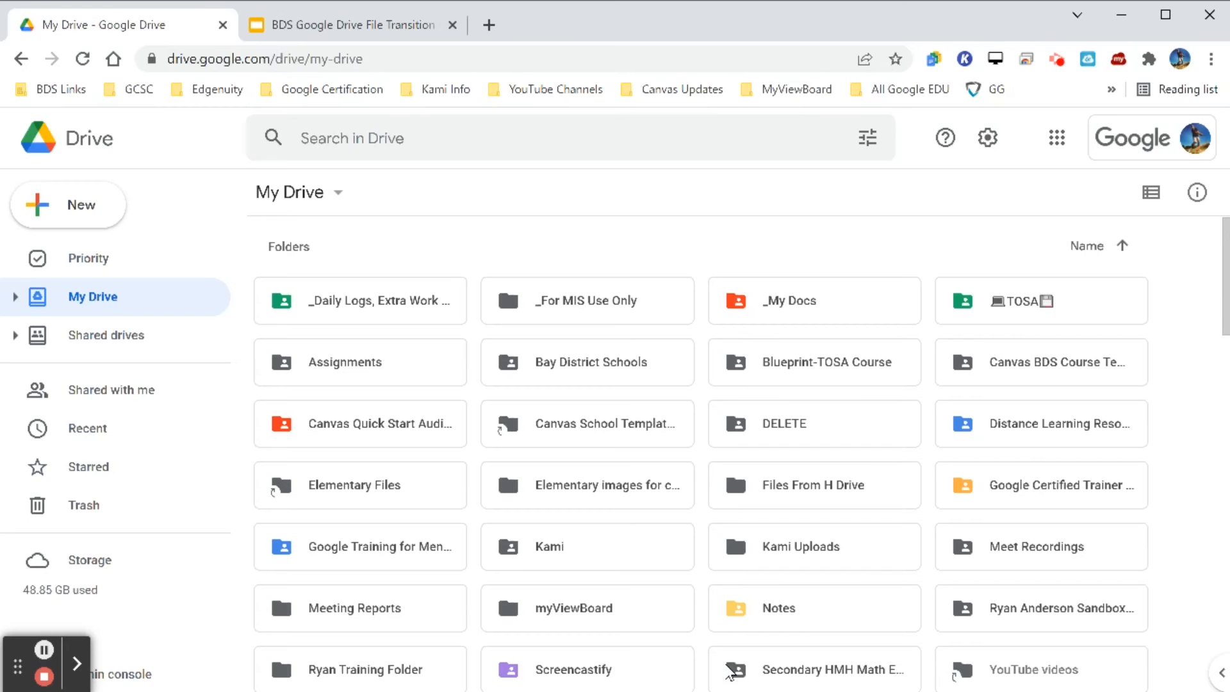
click(593, 314)
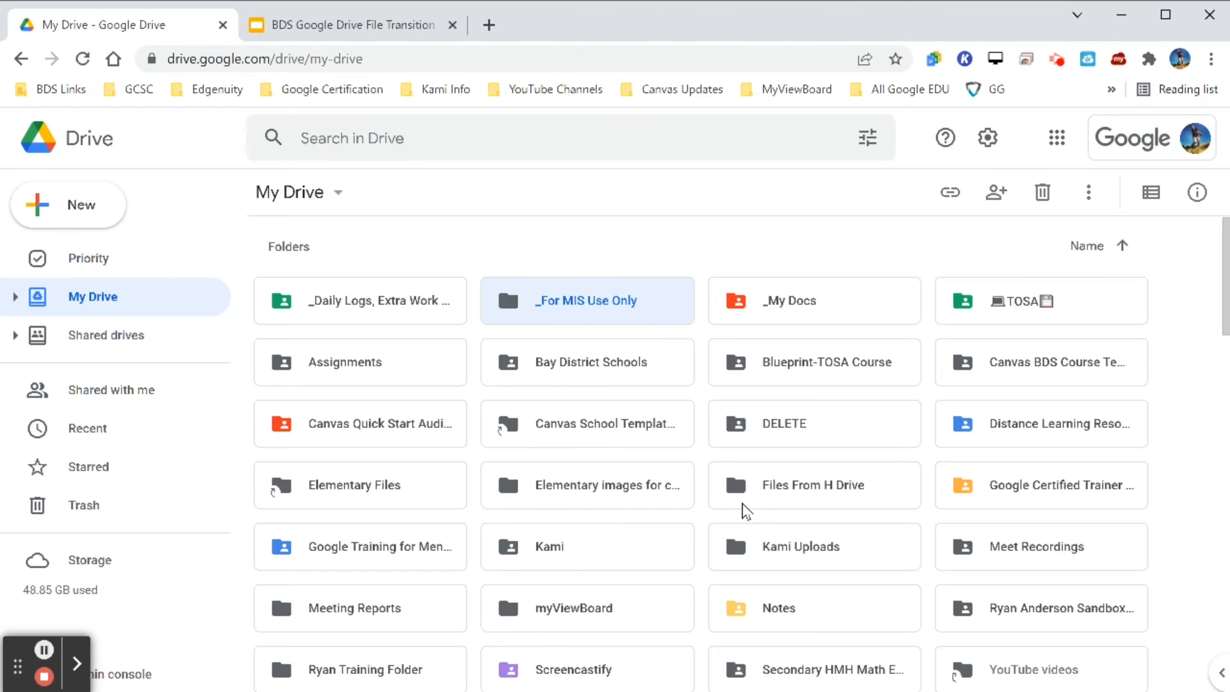
click(796, 502)
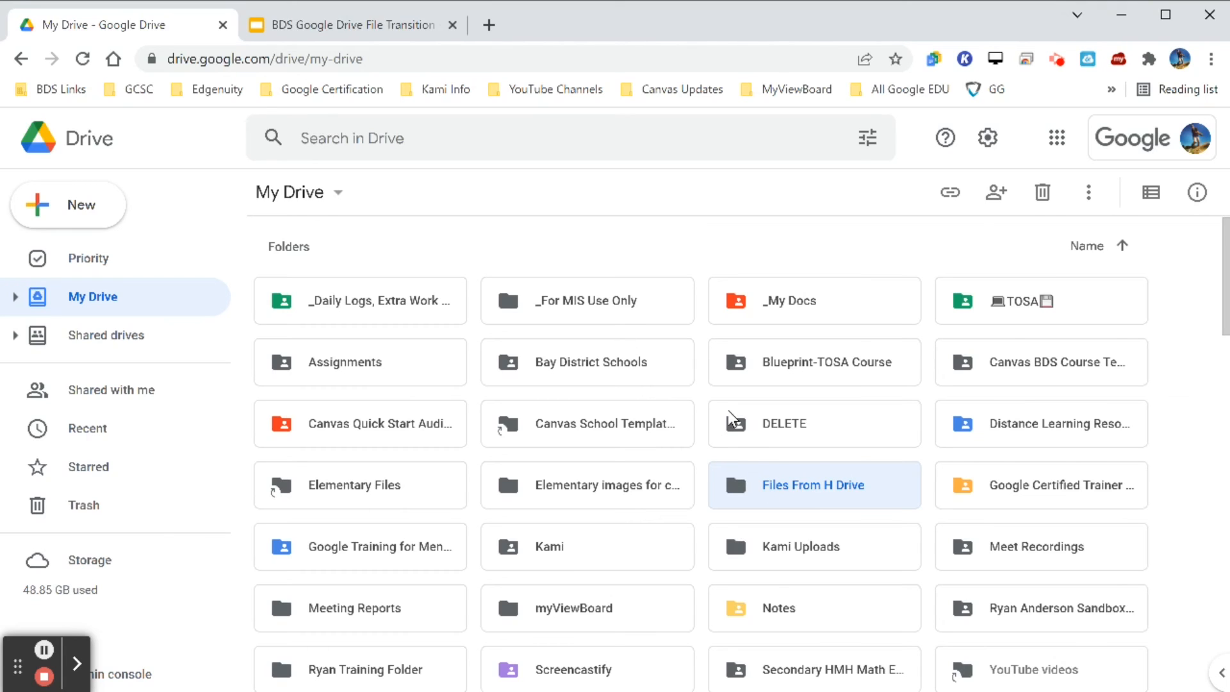
- Open the Files From H Drive folder on the website, examine its contents, and return to My Drive
click(806, 494)
double_click(808, 500)
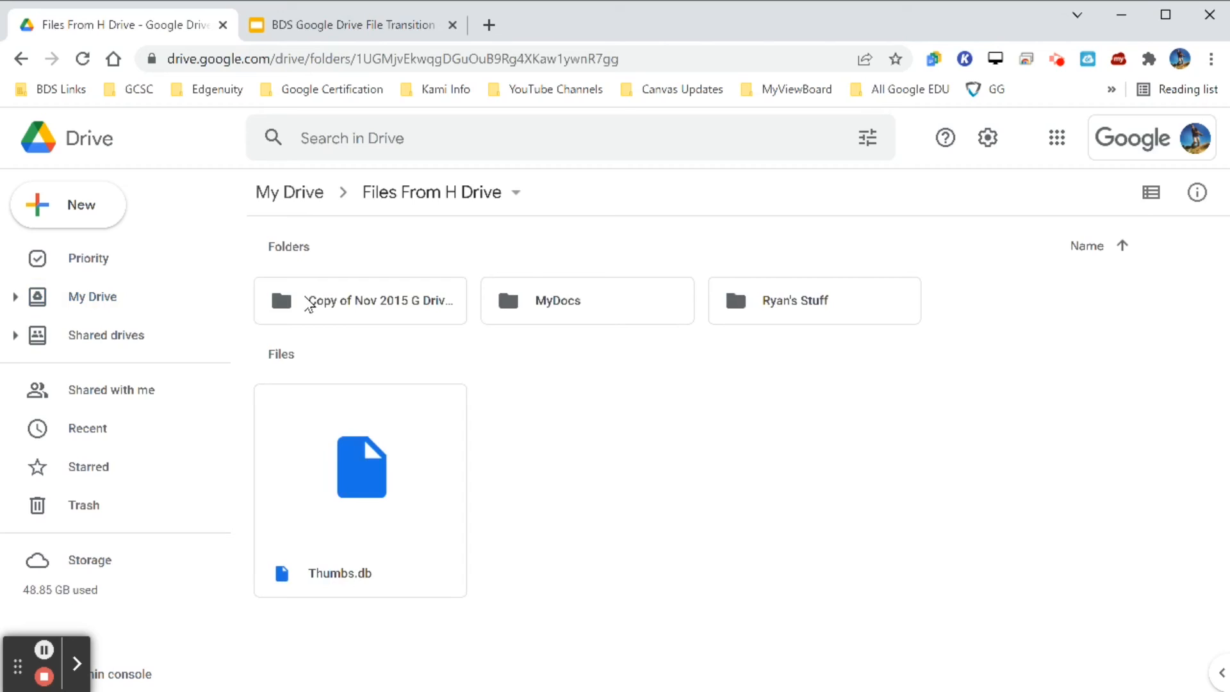
click(332, 301)
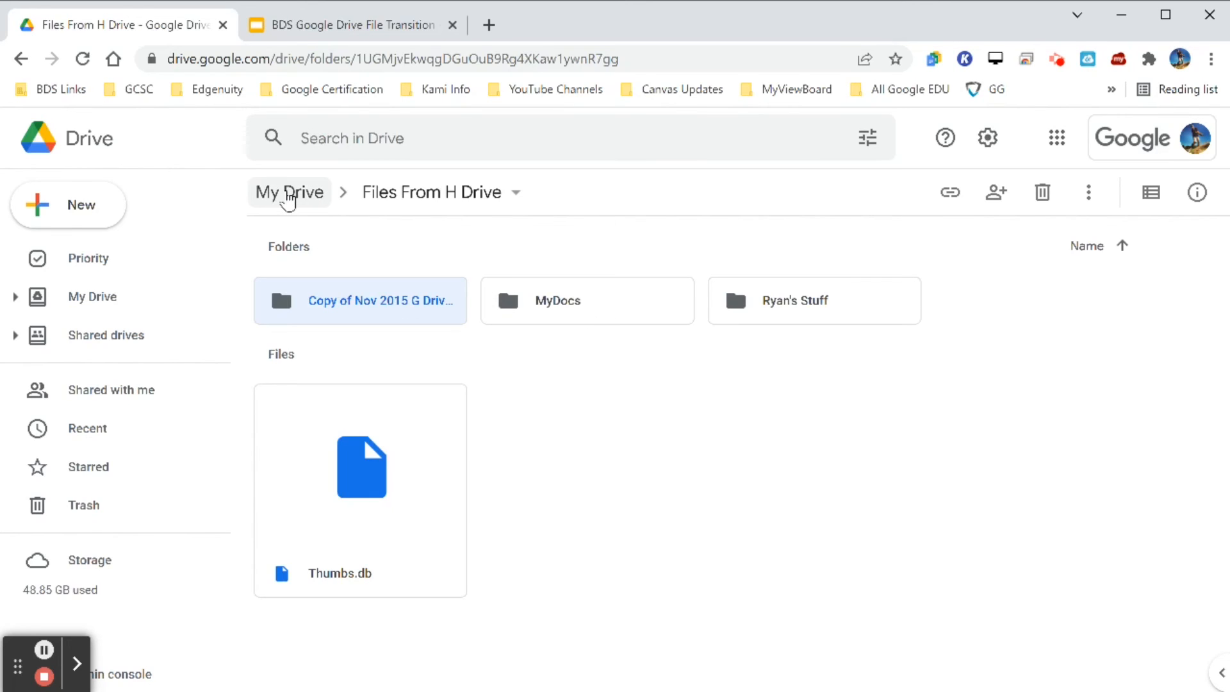
click(287, 200)
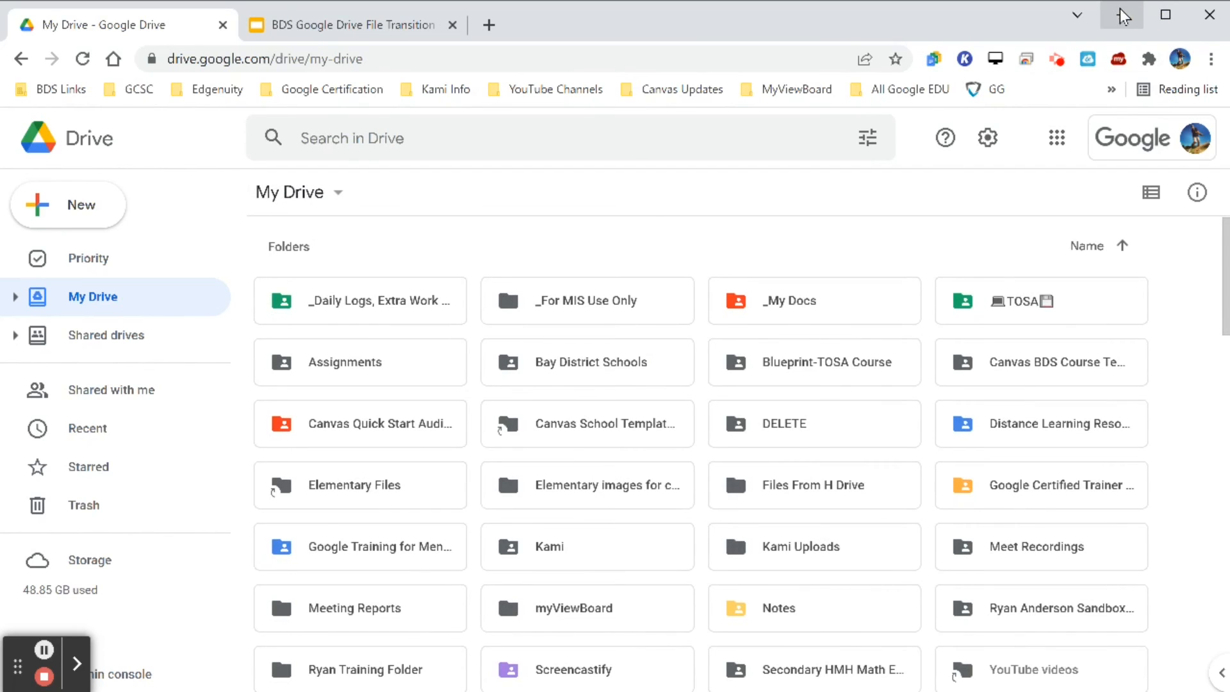
- Return to File Explorer, view MyDocs and Google Drive (G:), and check them against My Drive in Chrome
click(1118, 13)
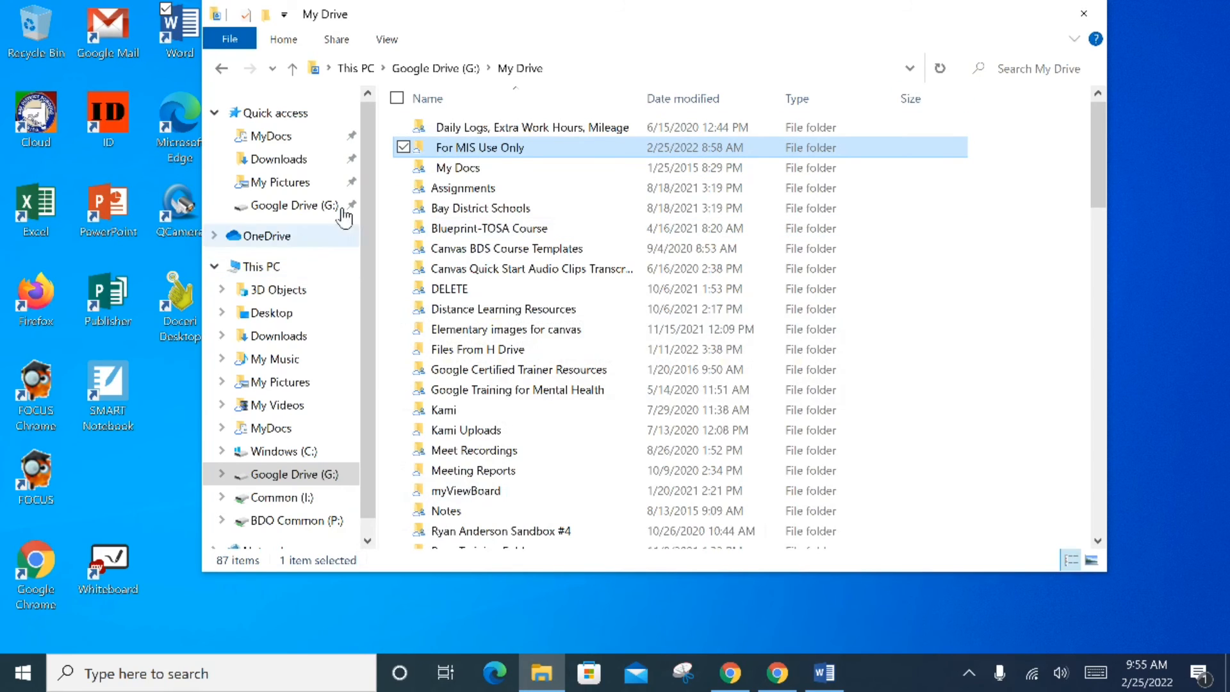
click(270, 140)
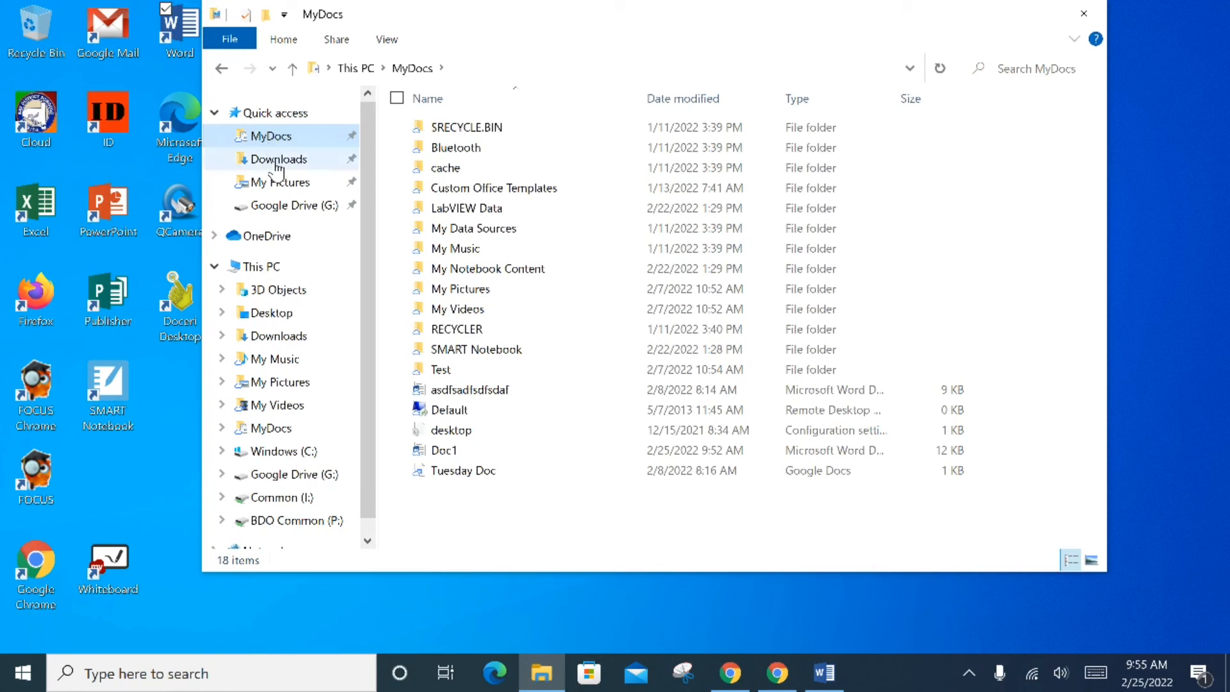
click(288, 209)
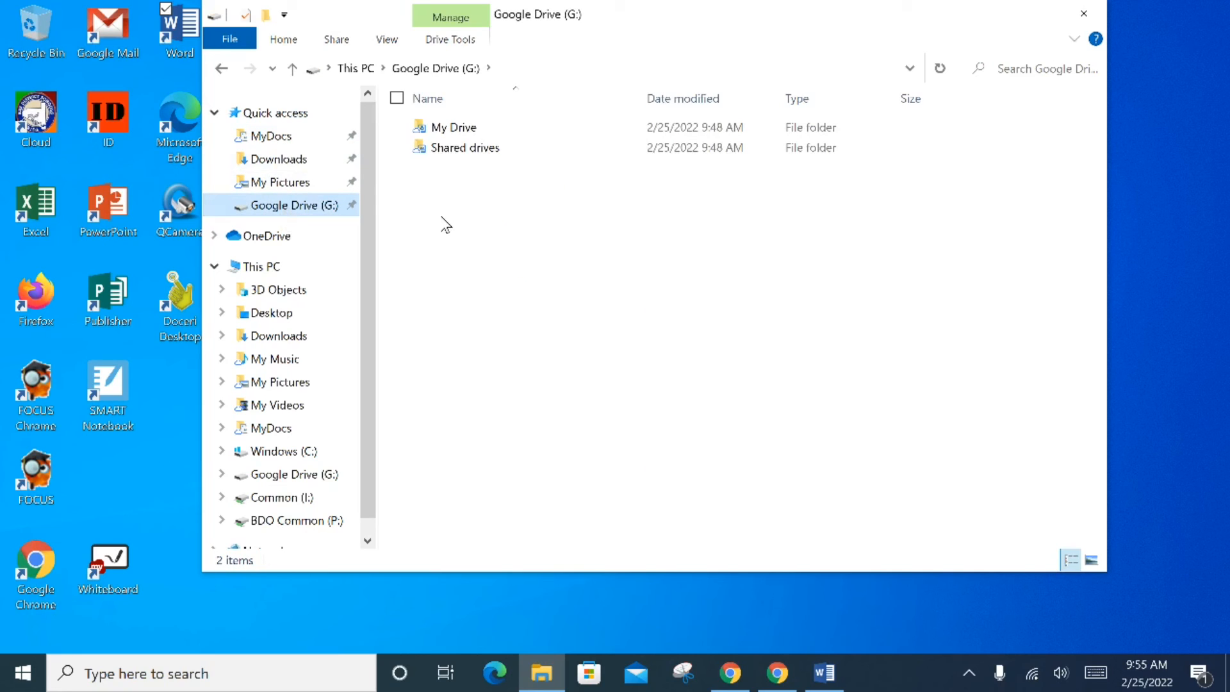
click(728, 674)
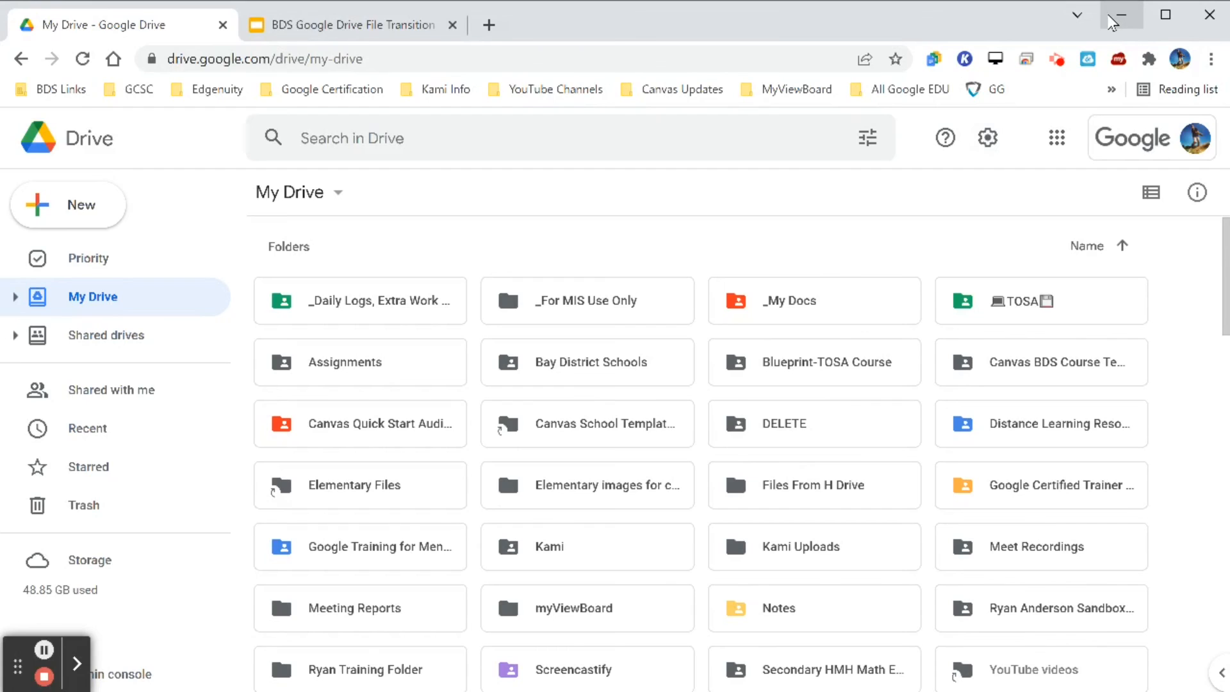
click(1120, 14)
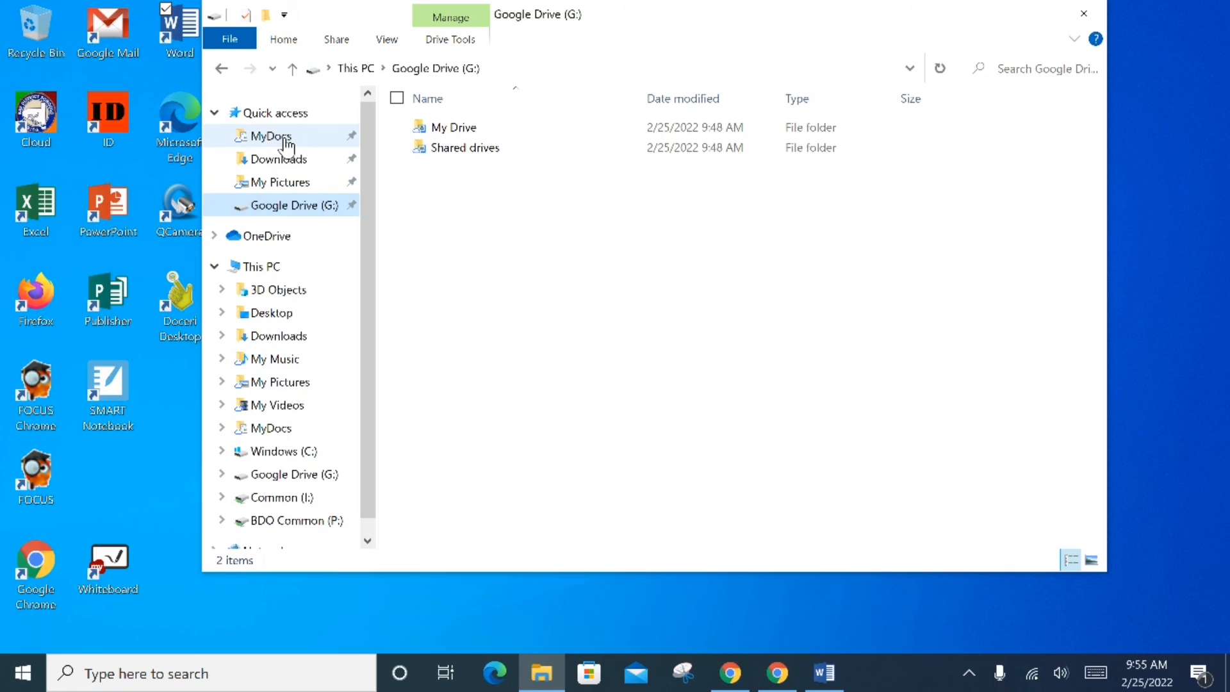
- Minimise File Explorer, search Windows for "google drive", dismiss the results, and reopen File Explorer at Google Drive (G:)
click(1005, 20)
click(137, 674)
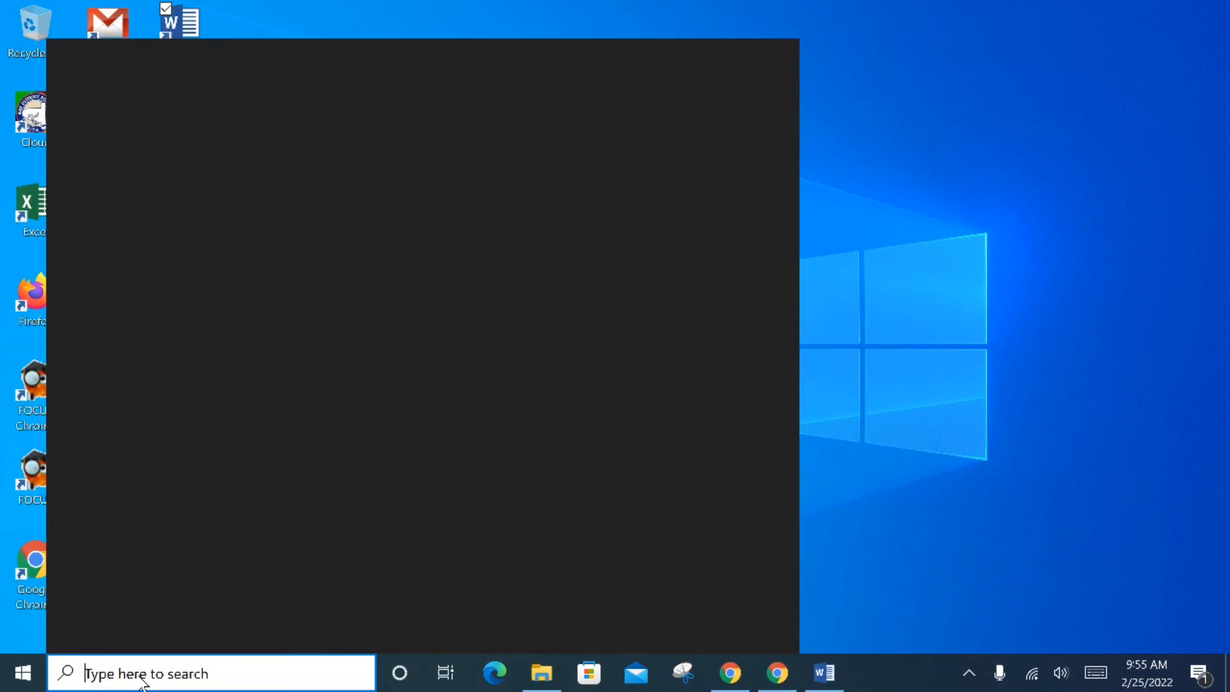
text(google)
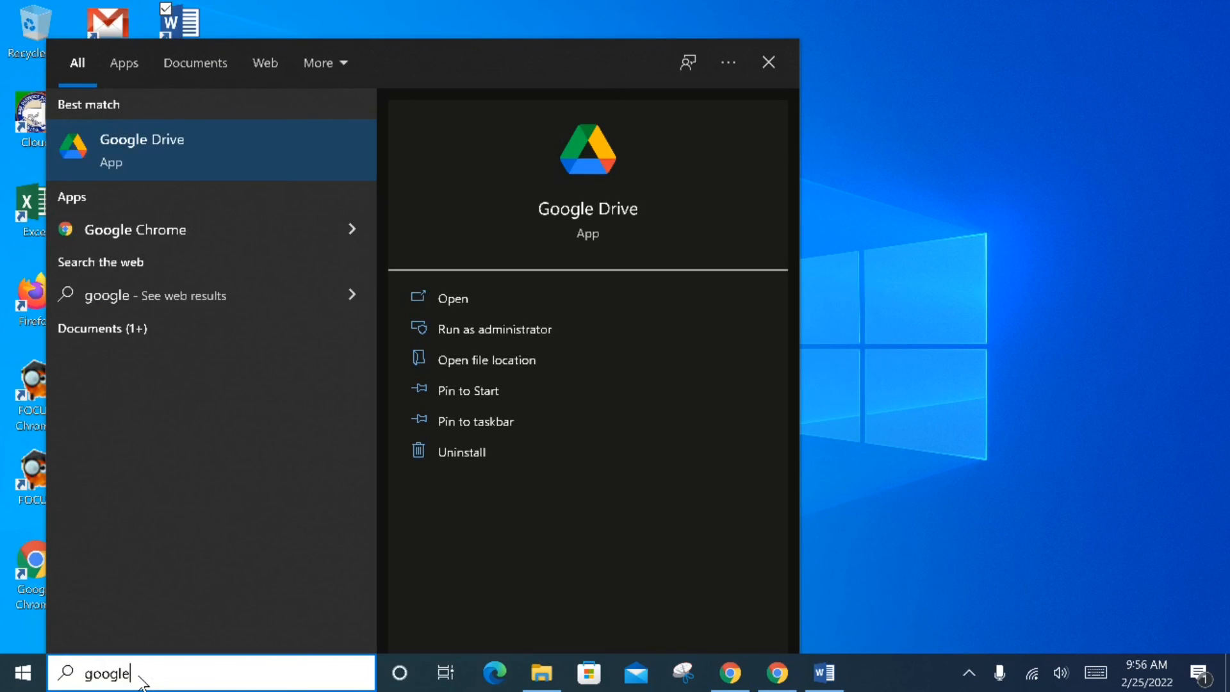
text( drive)
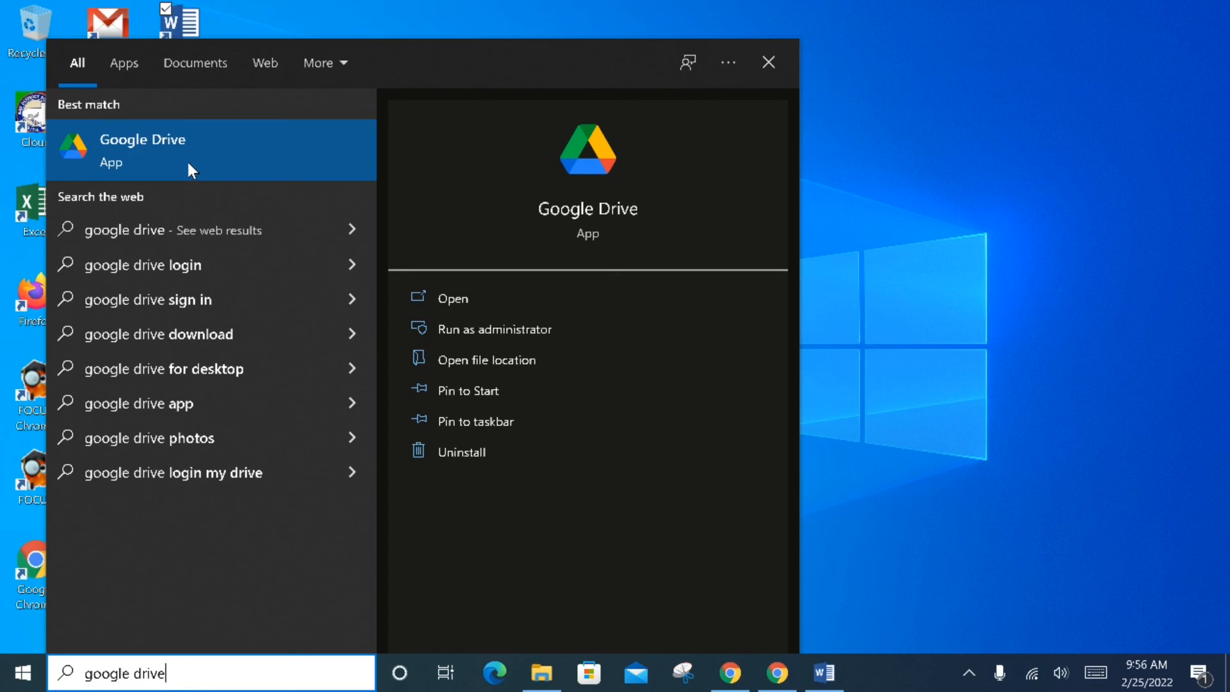
click(927, 425)
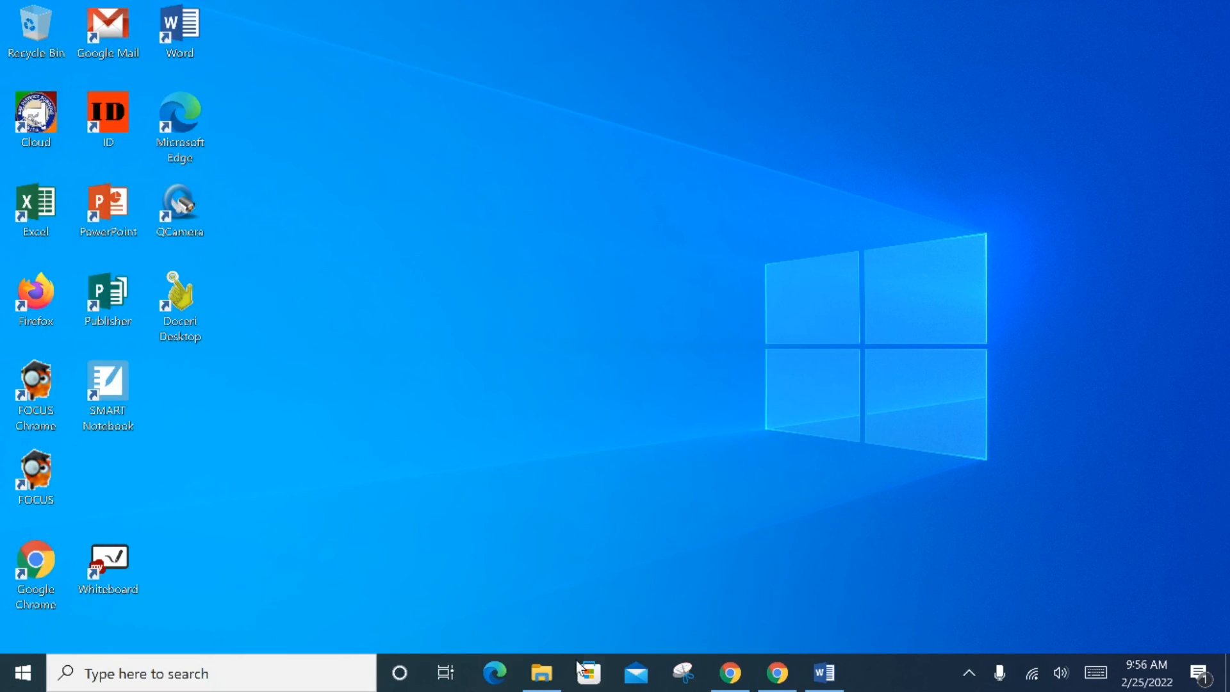
click(538, 671)
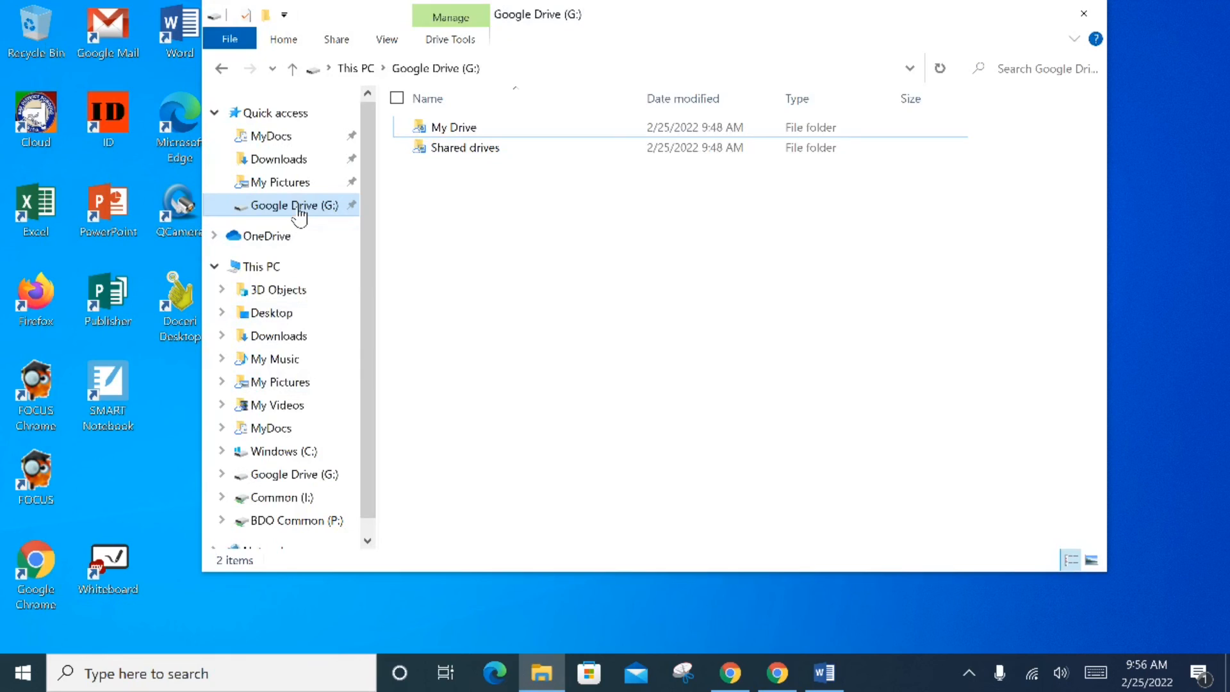